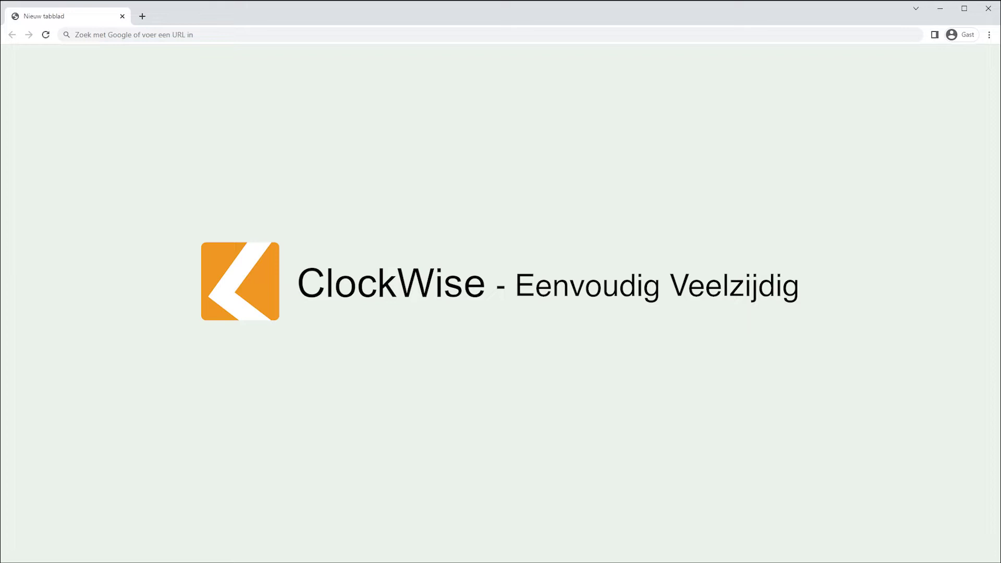
Step: Load demo-filmpje.clockwise.info in Chrome to reach the ClockWise login page
left_click(105, 32)
type("dem")
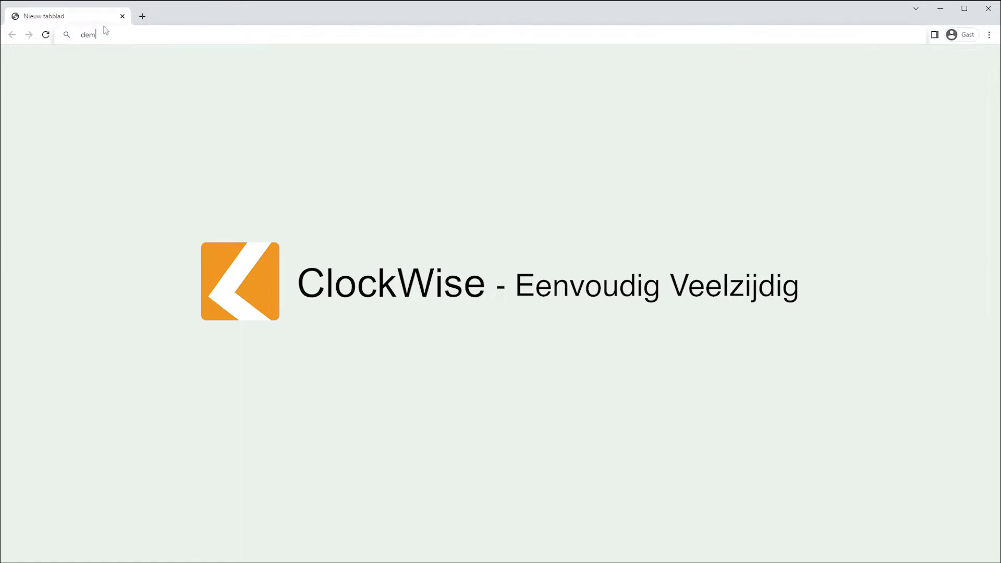
type("o-filmpje.c")
type("lockwise.inf")
type("o")
key("Return")
Step: Log in to ClockWise with the user's e-mail address and password
left_click(277, 277)
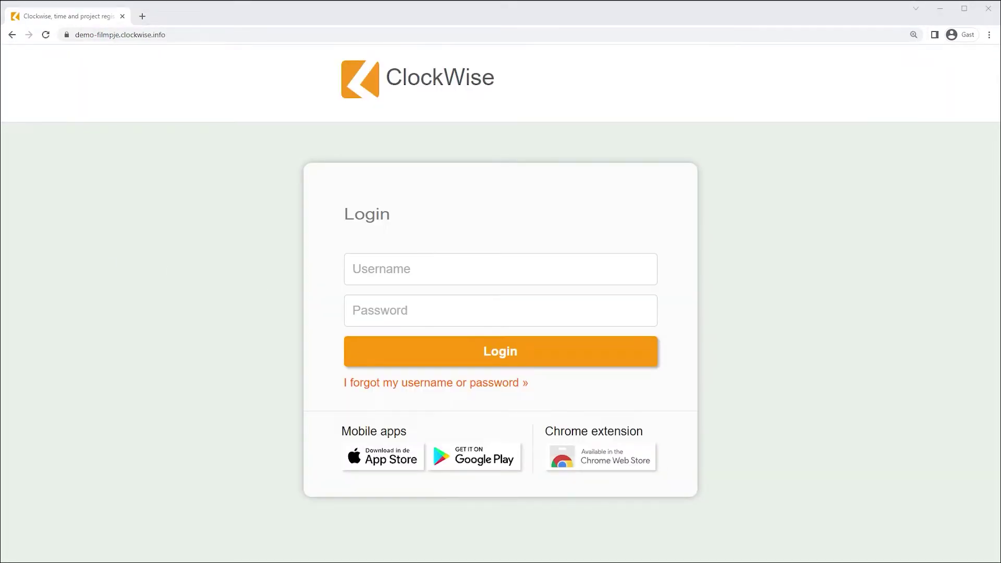
left_click(203, 308)
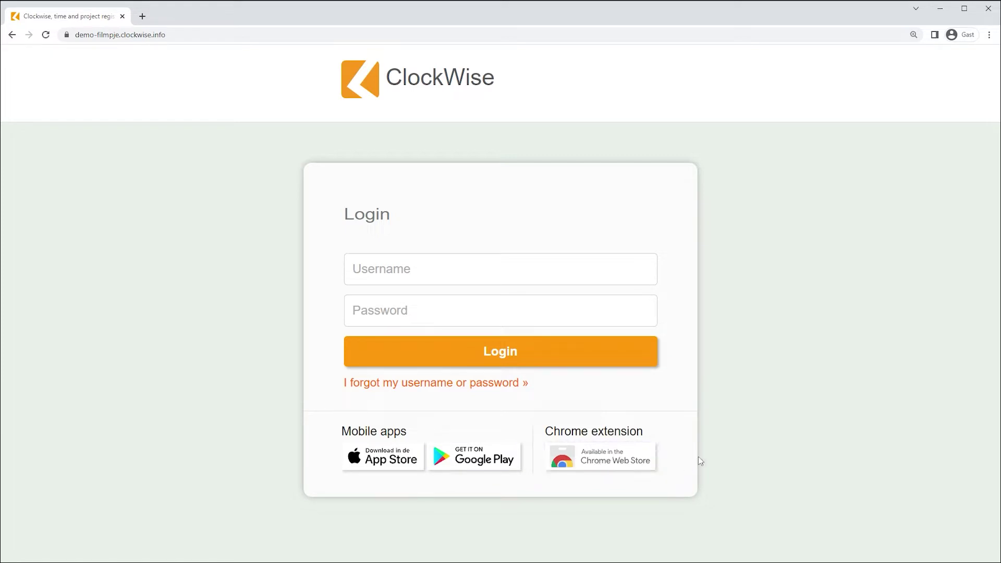
key("Tab")
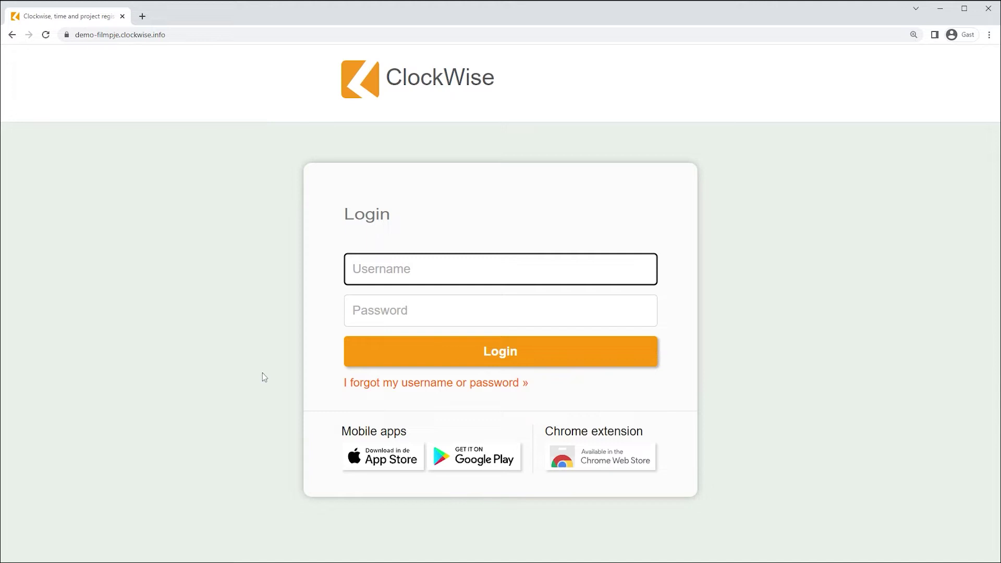
type("user@clockwise.info")
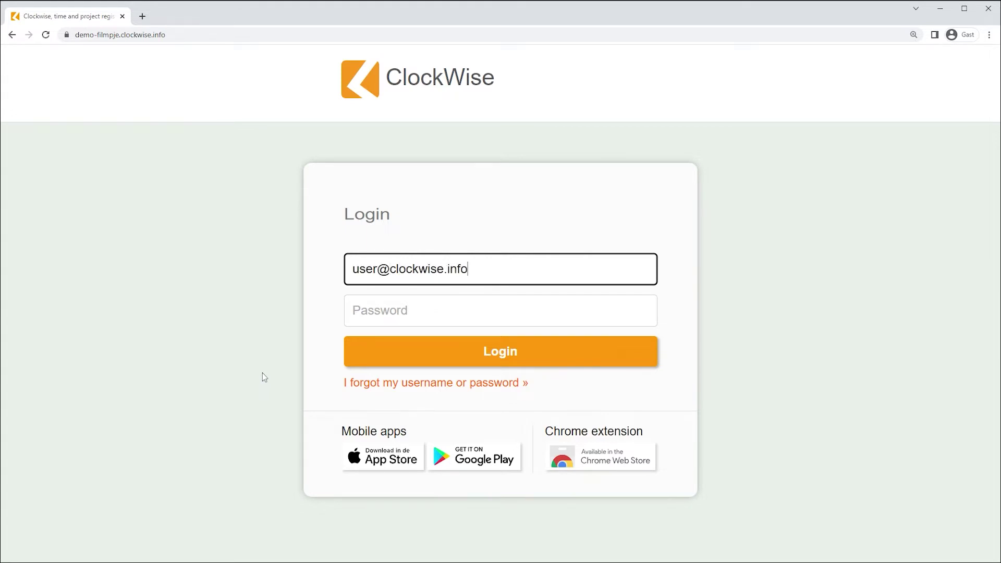
key("Tab")
type("*********")
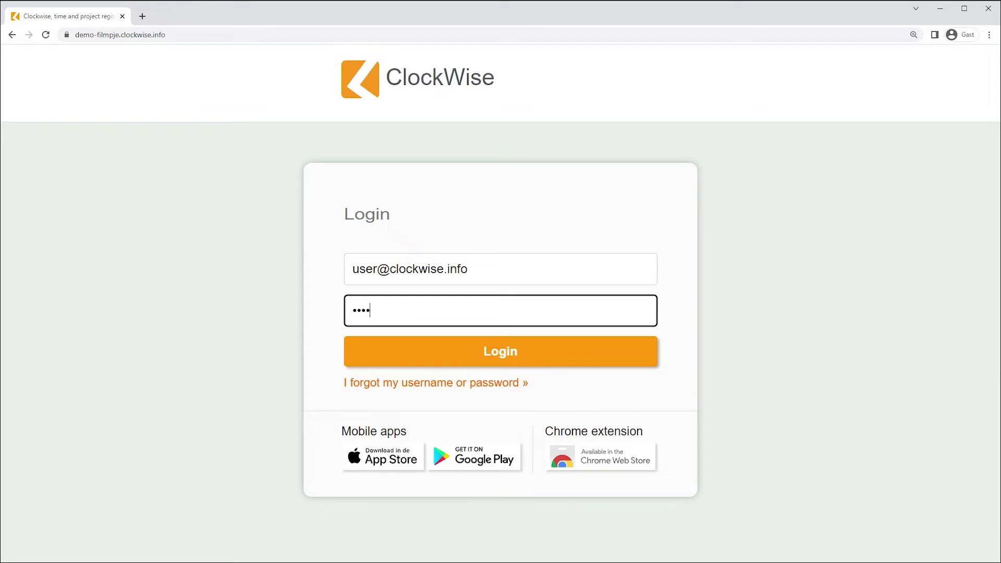
type("****")
left_click(436, 355)
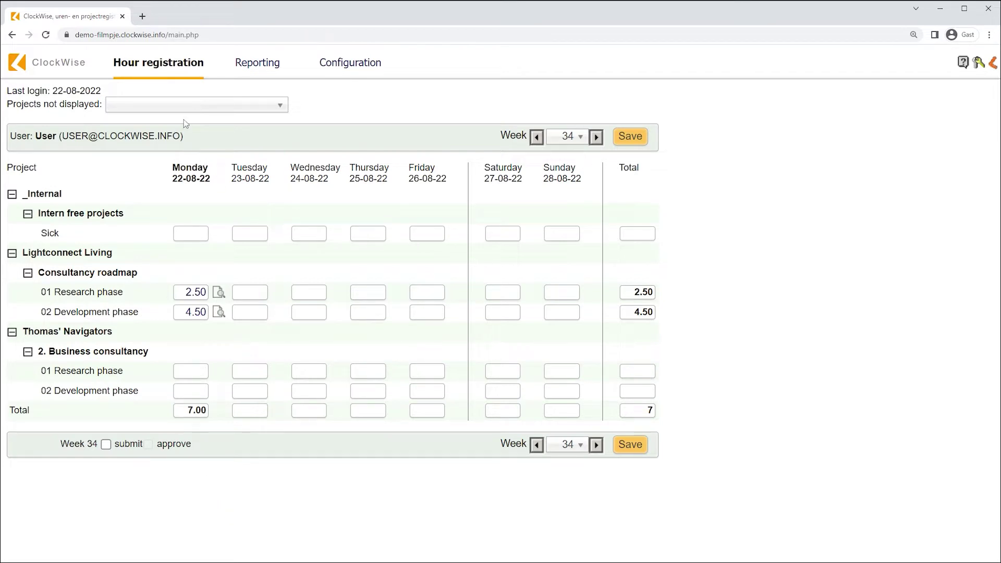
Step: Show Thomas' Navigators' hidden projects, including 1. Implementation project, on the week 34 timesheet
left_click(195, 108)
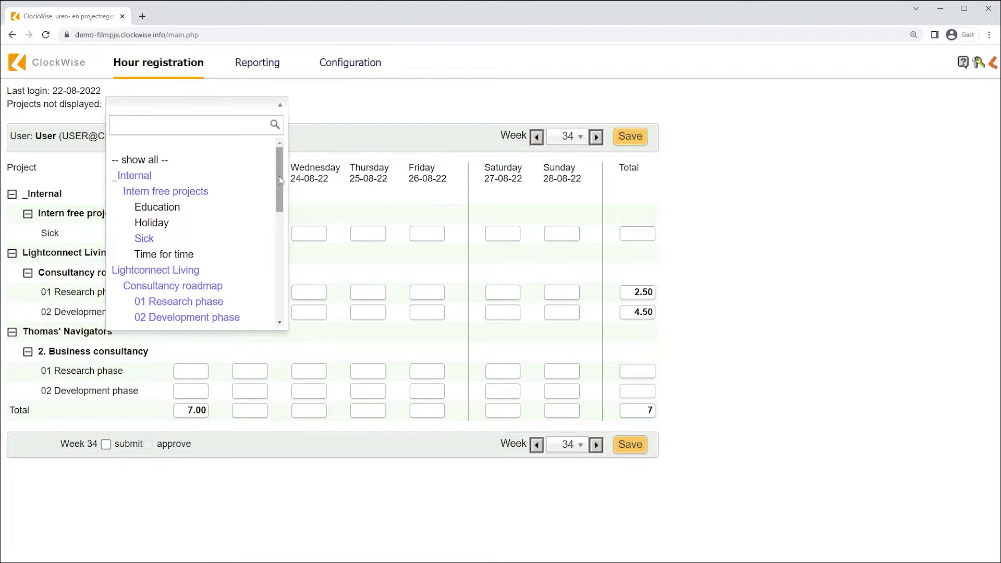
left_click_drag(276, 180, 284, 250)
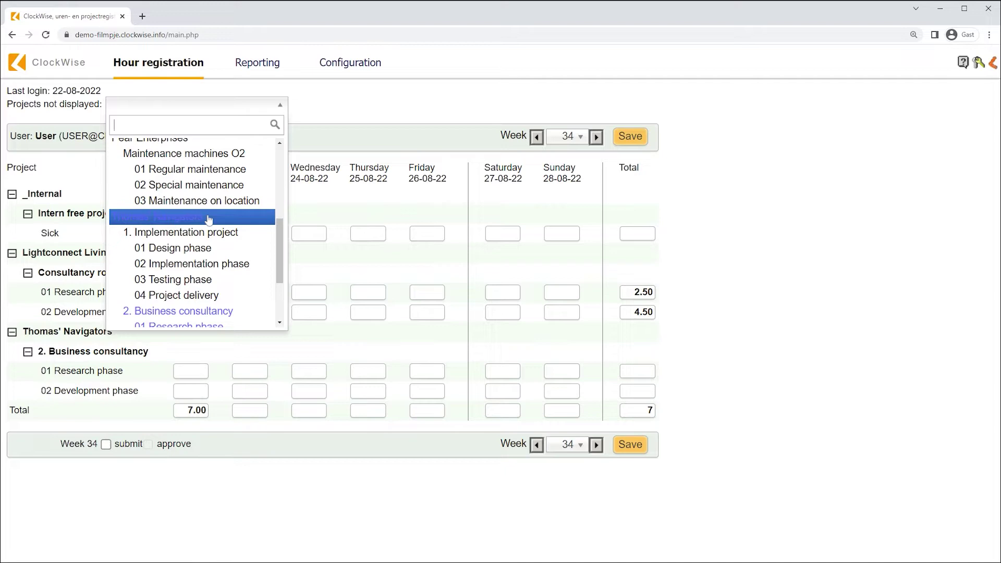
left_click(162, 216)
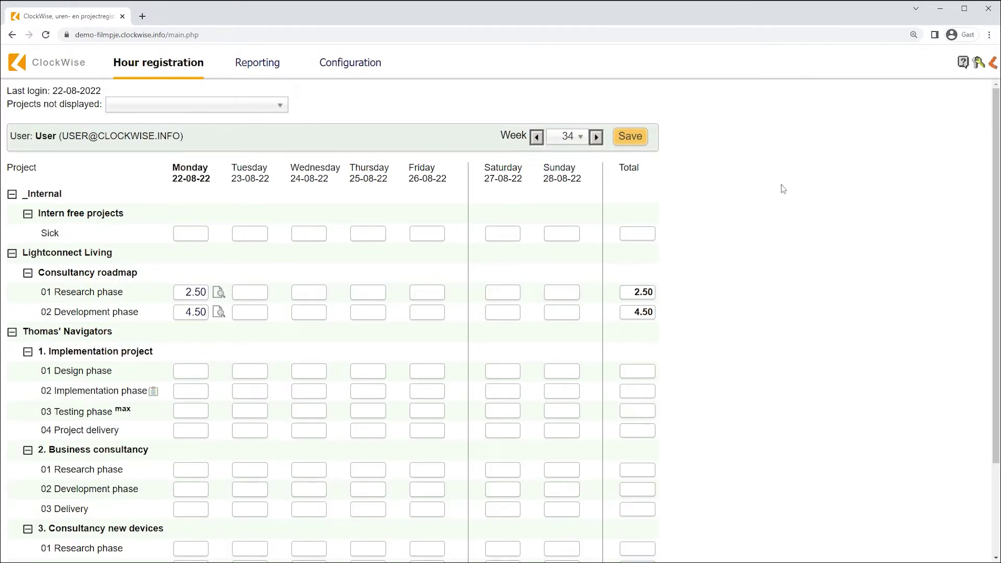
Step: Close the 03 Testing phase card and view 02 Implementation phase's budget (200.00 budgeted, 95.00 left) and note
scroll(782, 189, "down", 1)
scroll(783, 189, "down", 1)
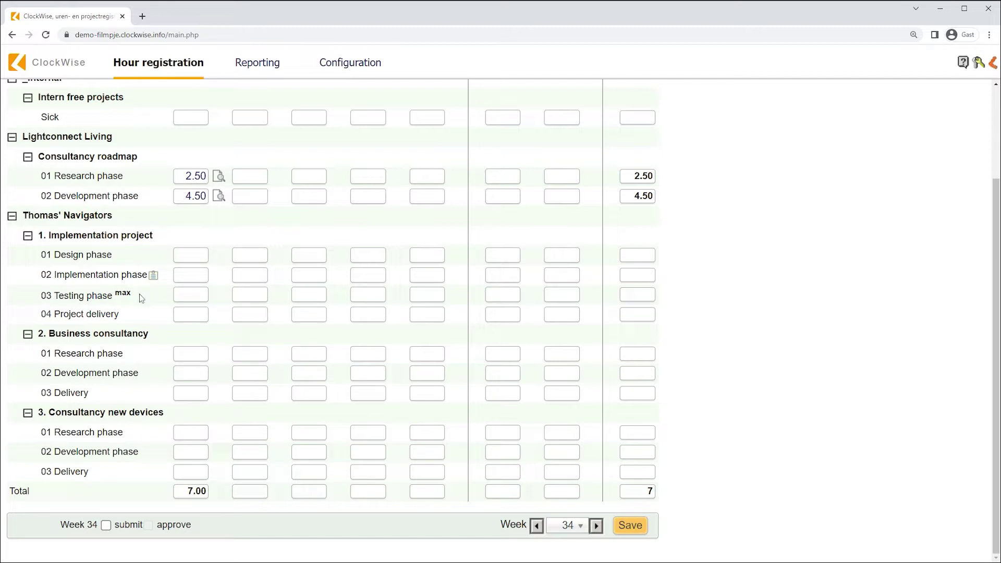
mouse_move(104, 302)
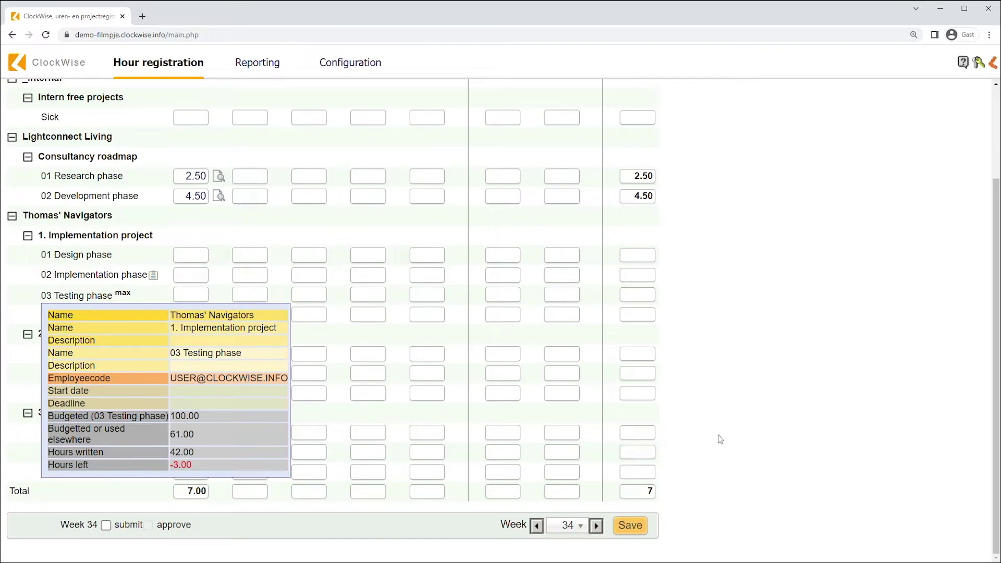
left_click(745, 409)
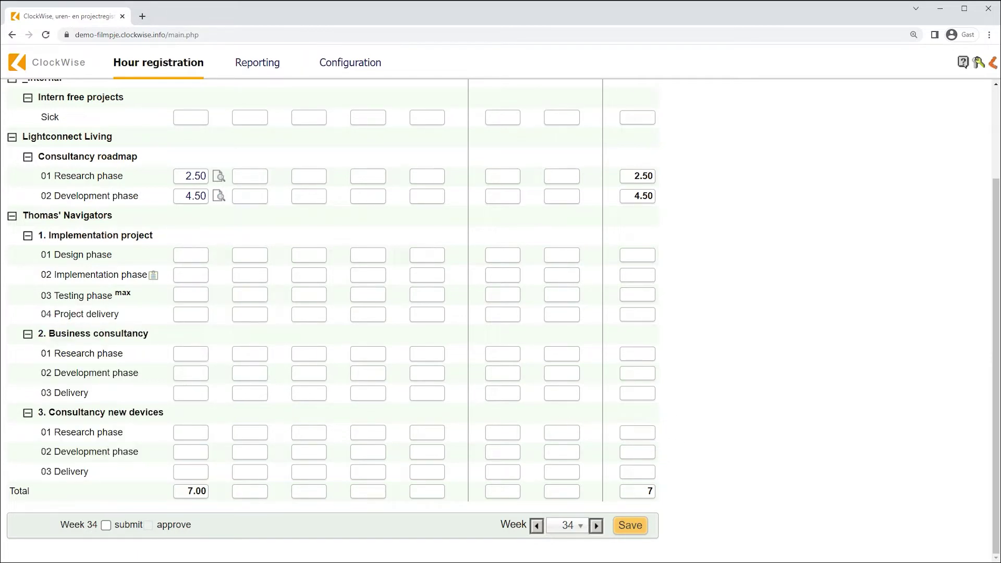
mouse_move(151, 278)
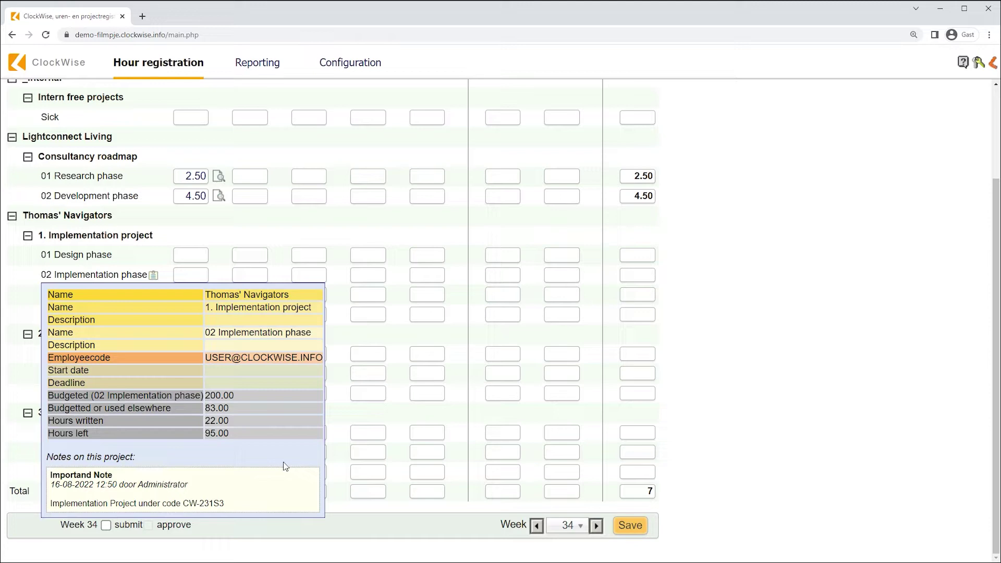
Step: Show Pear Enterprises' projects and check 01 Regular maintenance's budget: 100.00 budgeted, 74.00 left
scroll(296, 464, "up", 2)
left_click(193, 93)
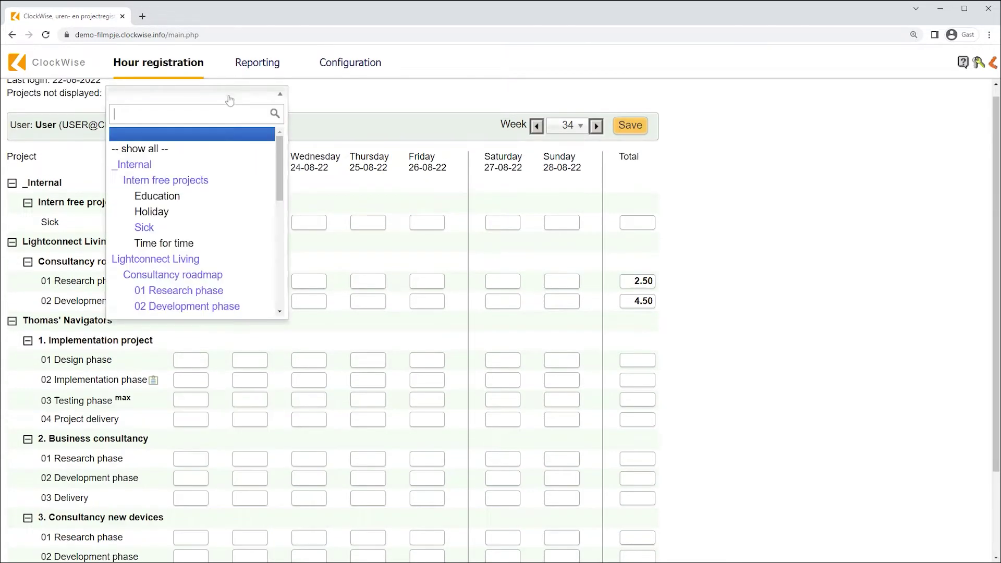
scroll(166, 251, "down", 3)
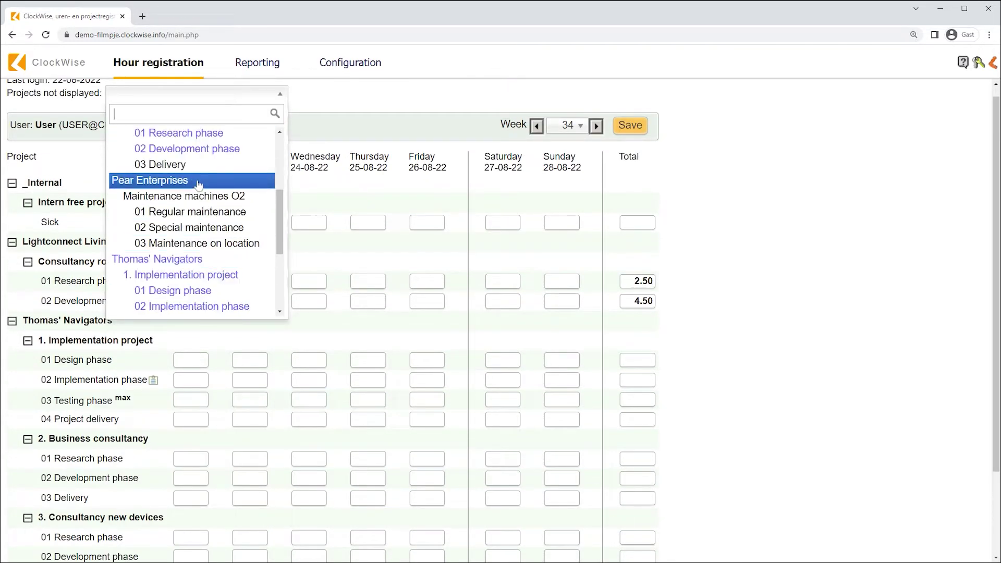
left_click(172, 178)
scroll(168, 252, "down", 2)
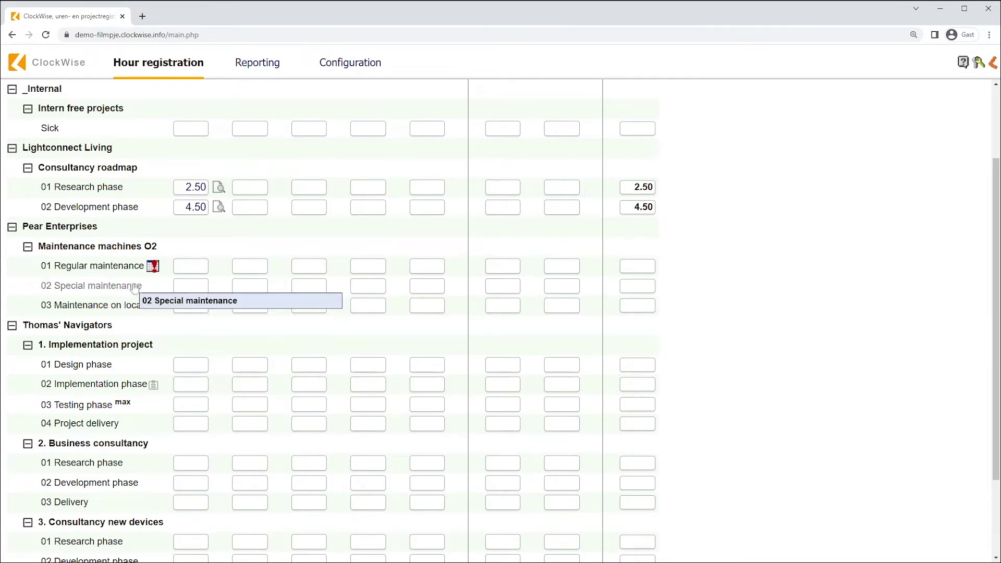
mouse_move(150, 267)
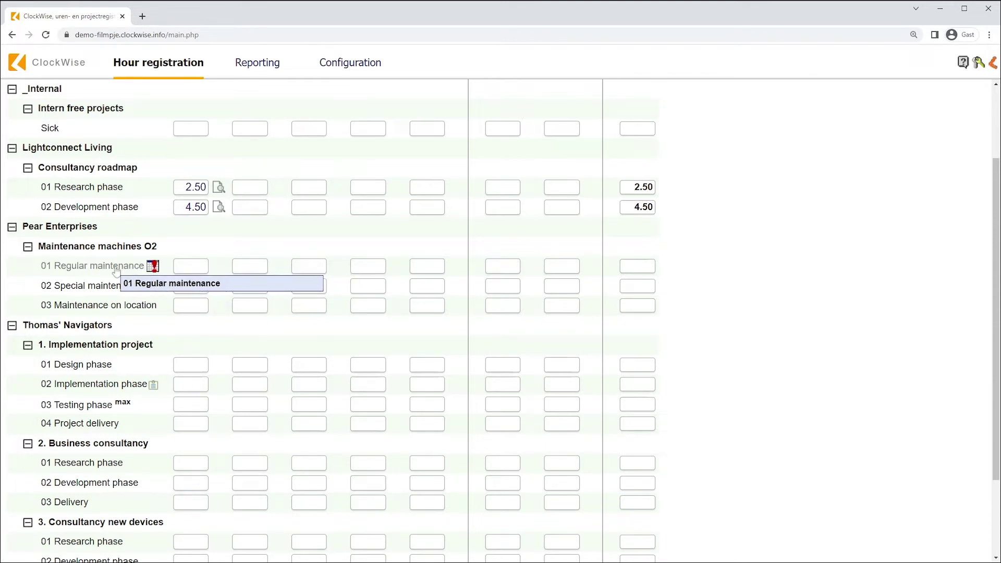
mouse_move(116, 269)
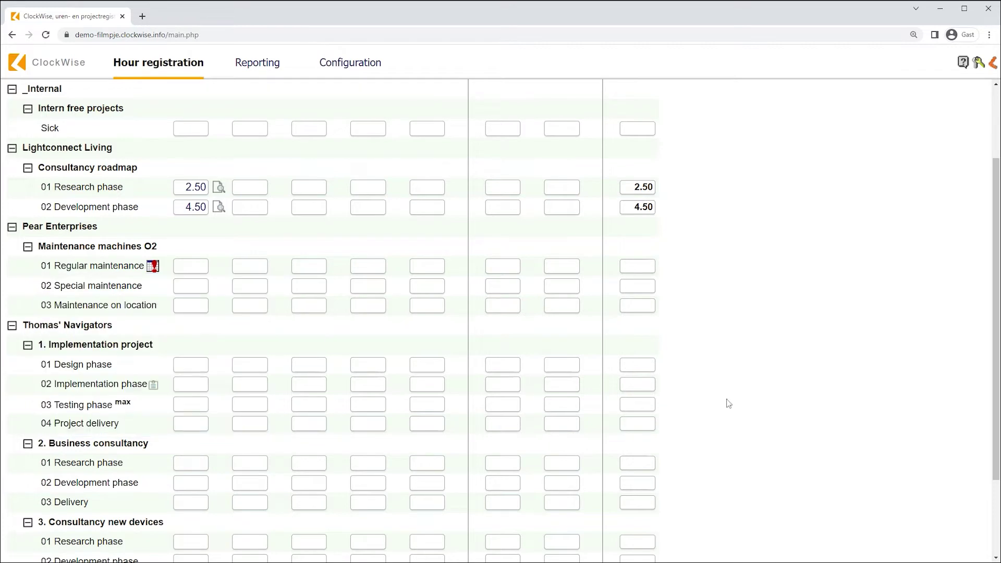
Step: Enter 8 hours Tuesday on 01 Research phase and 2.5 hours Wednesday on 02 Development phase
scroll(646, 380, "down", 3)
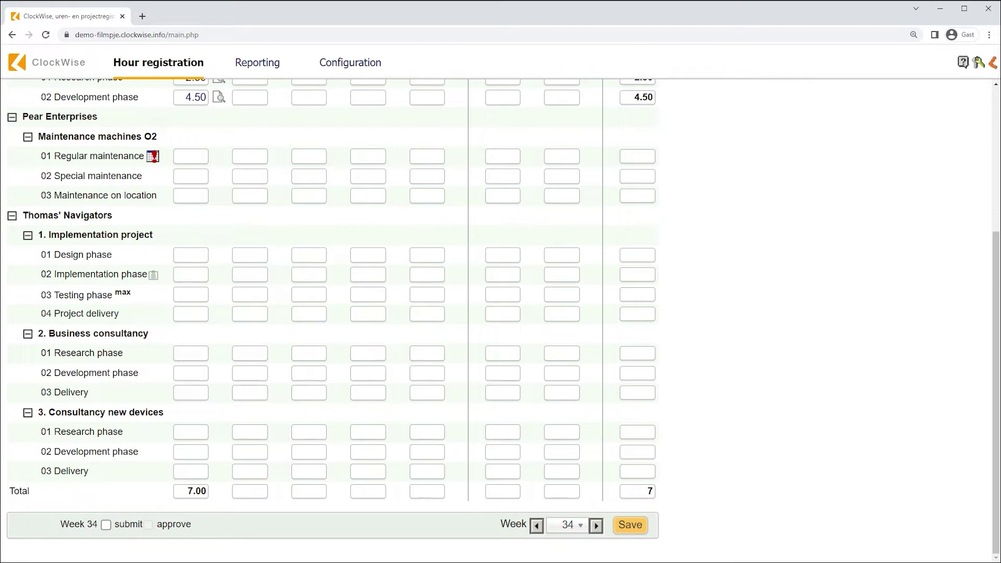
left_click(250, 353)
type("8")
left_click(275, 391)
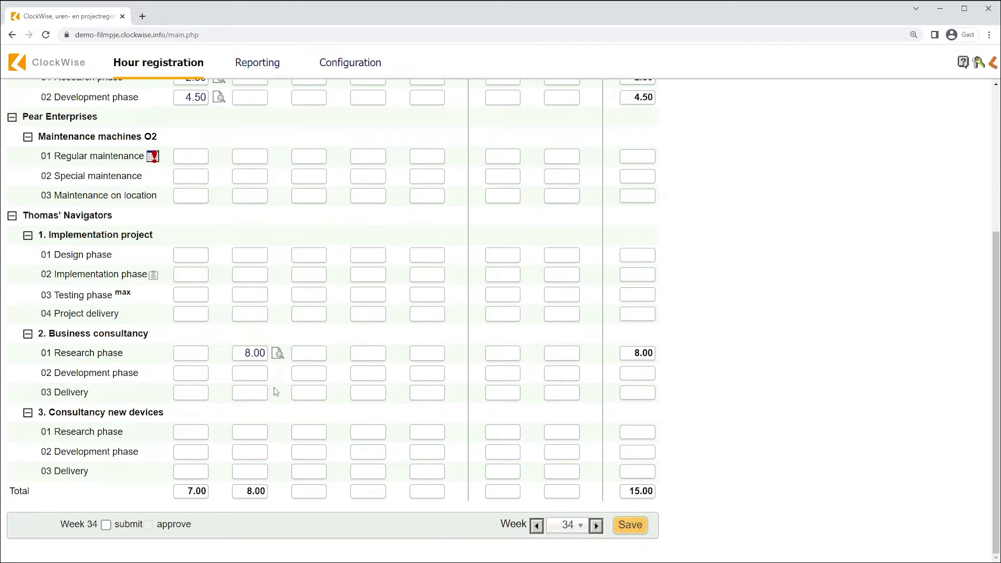
left_click(302, 373)
type("2.5")
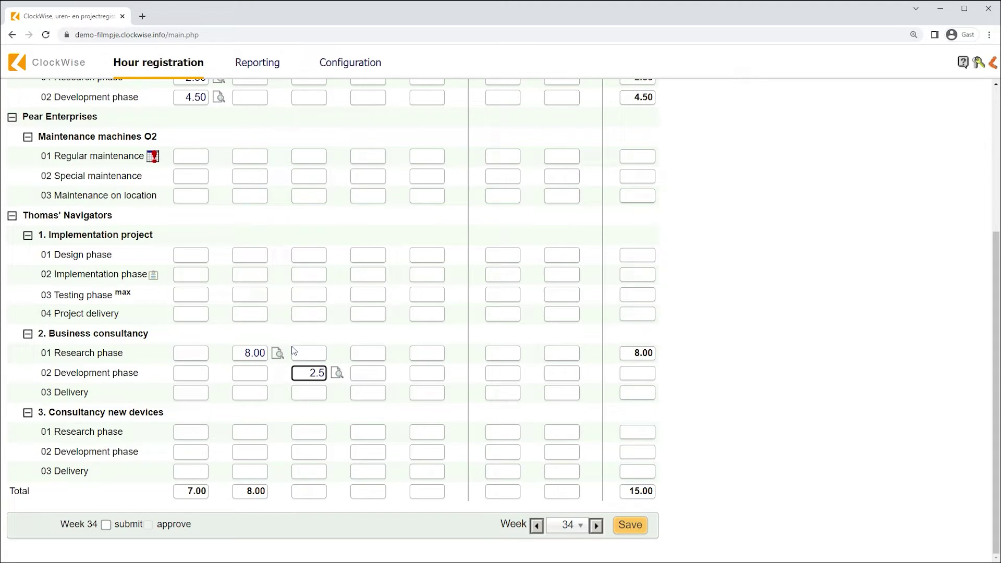
left_click(360, 342)
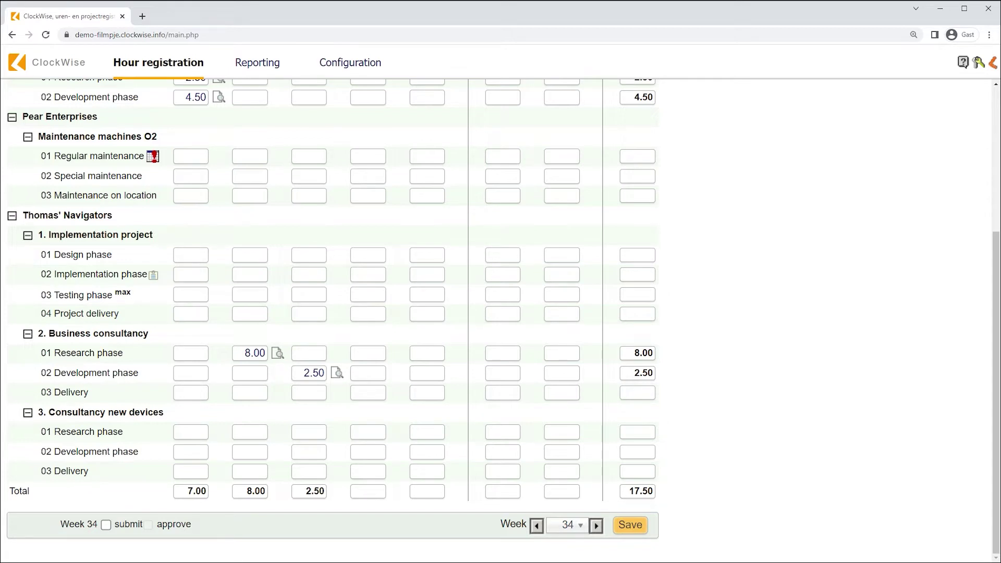
Step: Fill 03 Delivery with 4 hours on Thursday and 8 hours on Friday from the time-picker
left_click(367, 392)
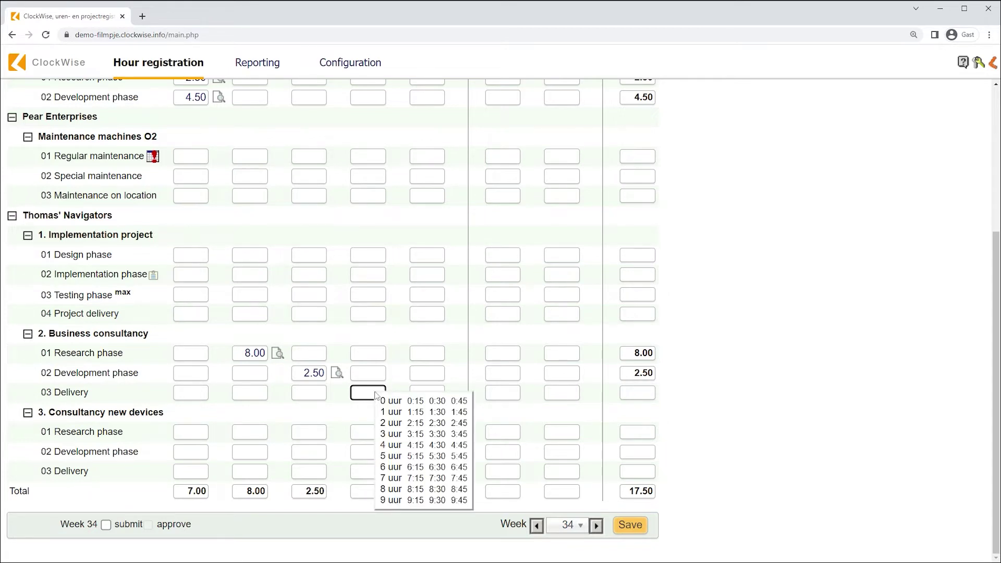
left_click(387, 444)
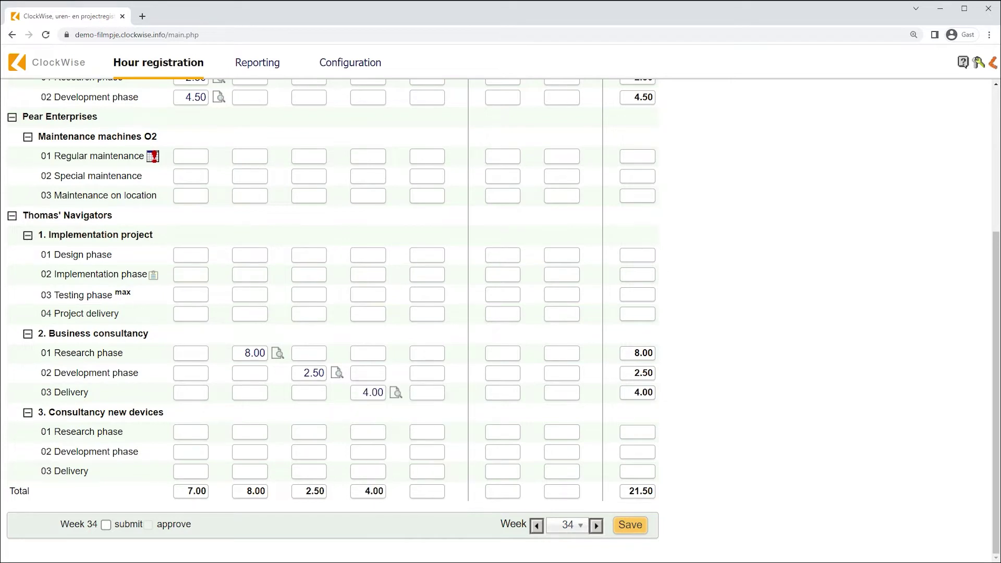
left_click(427, 392)
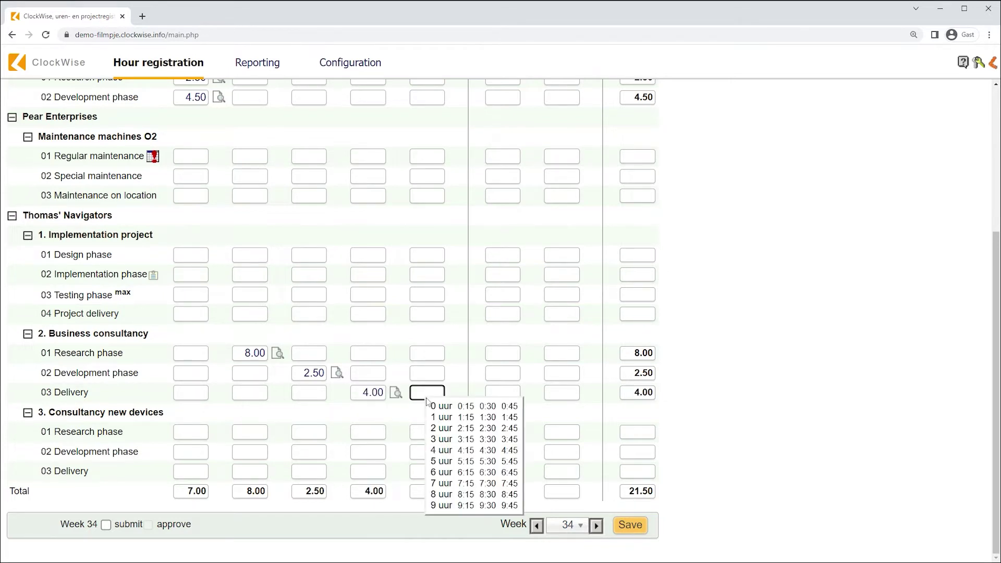
left_click(441, 495)
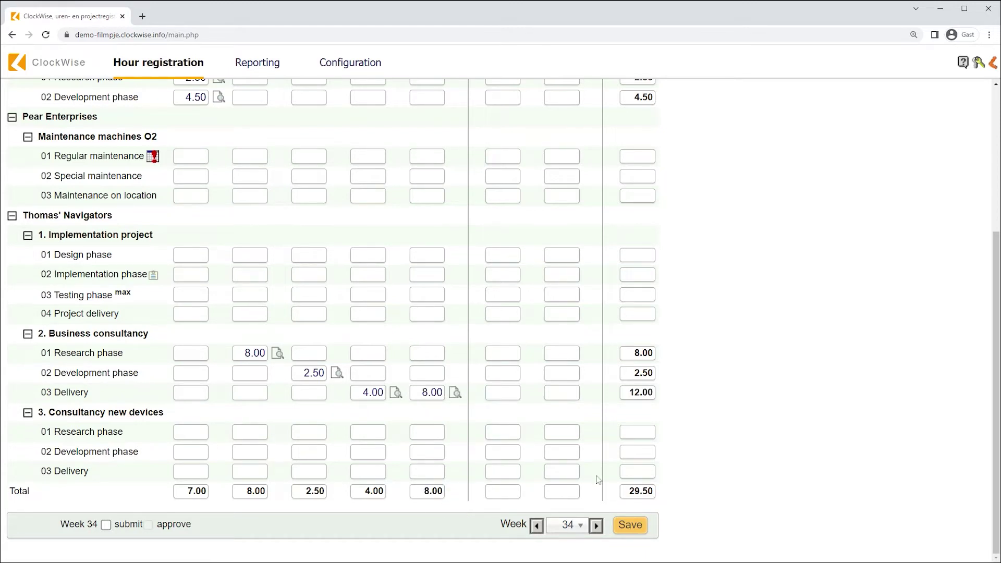
Step: Save the remark 'ClockWise example remark' on Friday's 8.00 hours for 03 Delivery
scroll(749, 477, "up", 1)
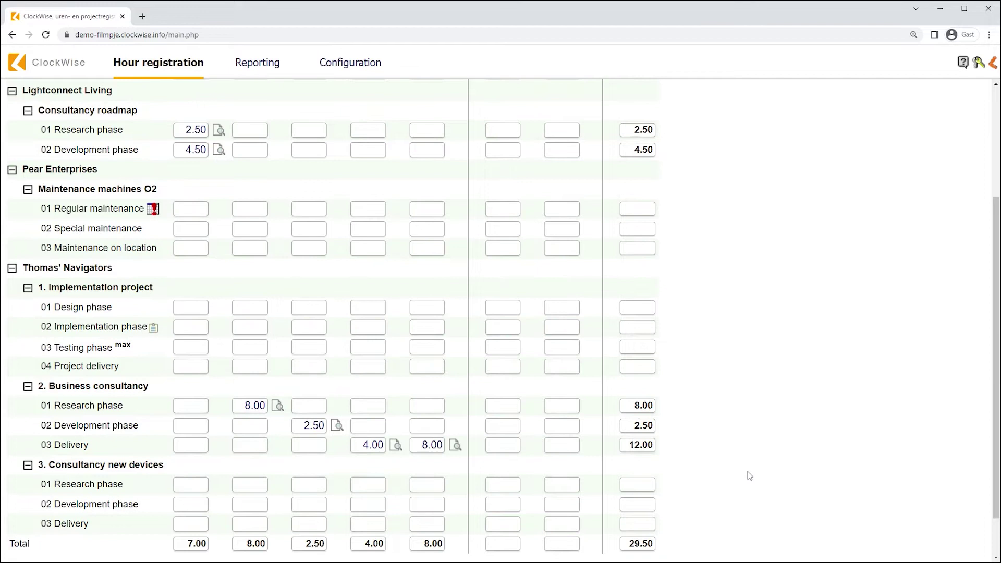
scroll(748, 476, "down", 1)
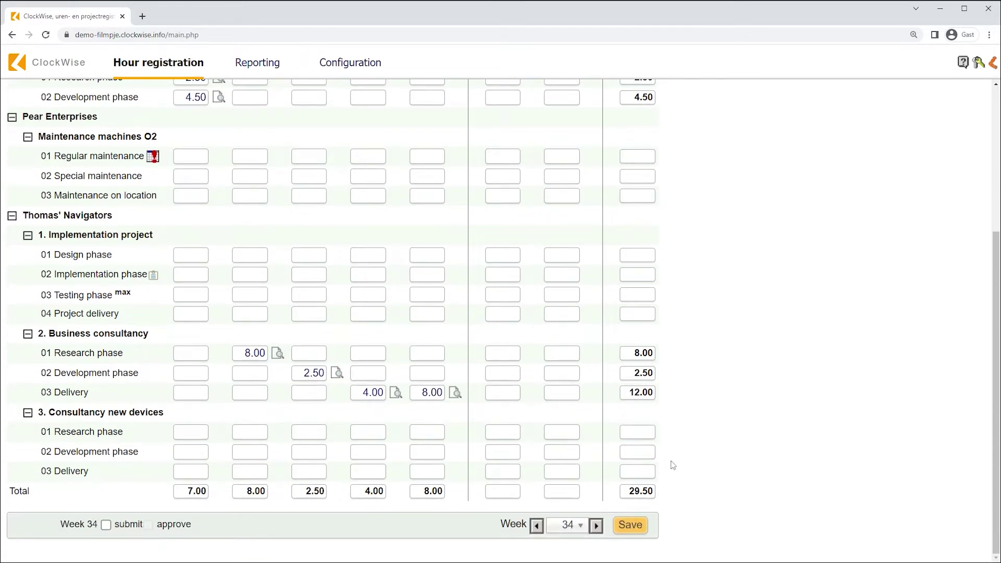
left_click(455, 392)
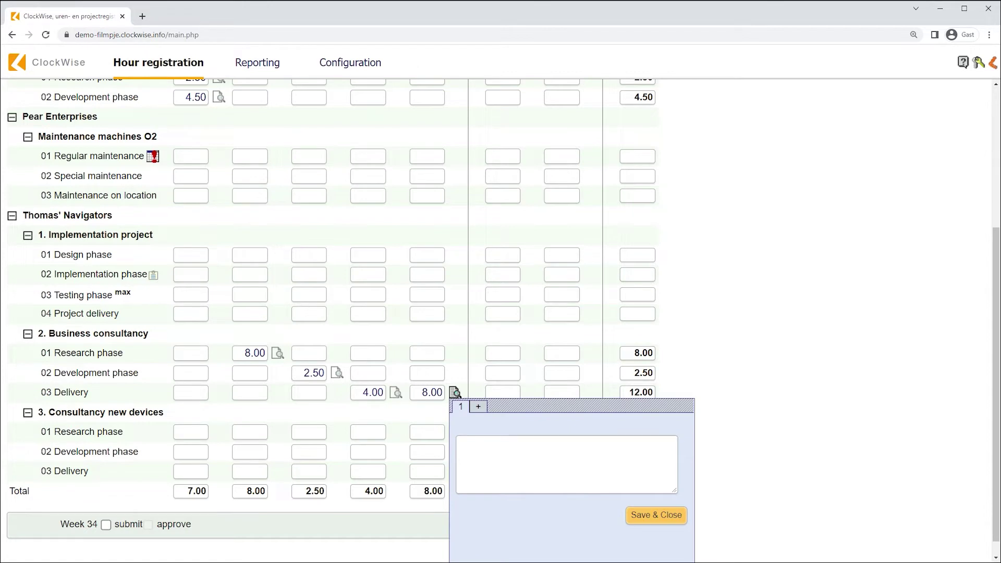
left_click(459, 441)
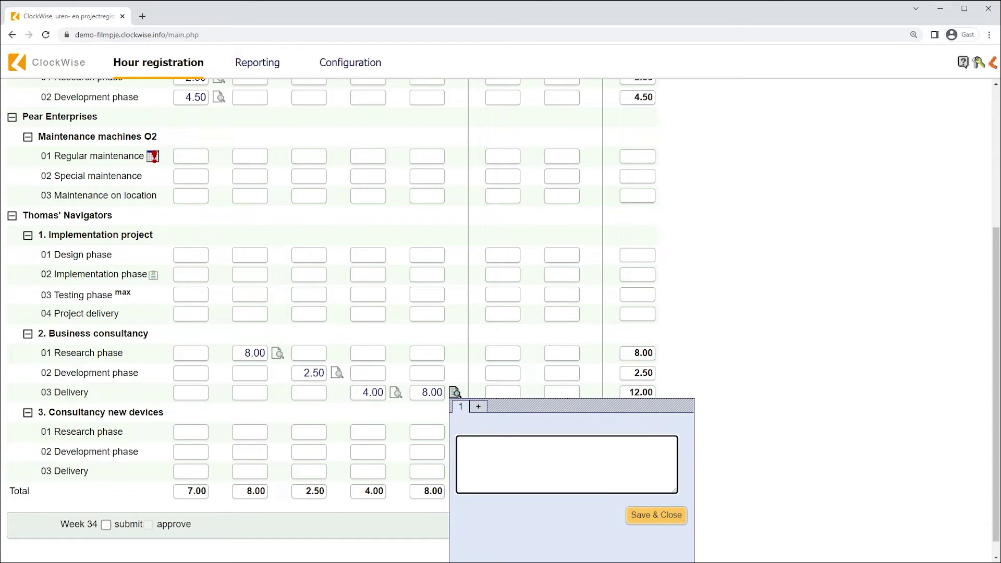
type("ClockWise example remark")
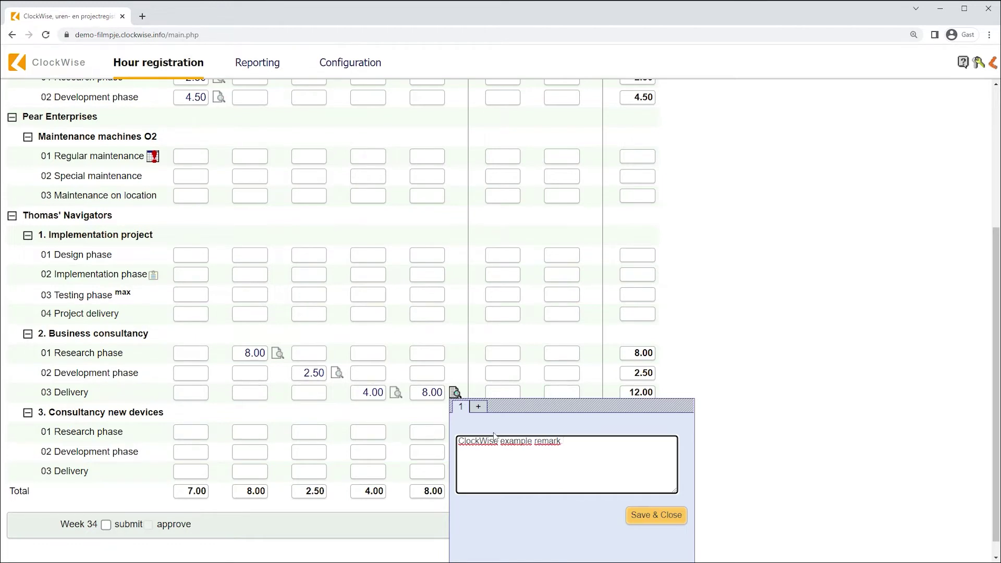
scroll(496, 437, "down", 1)
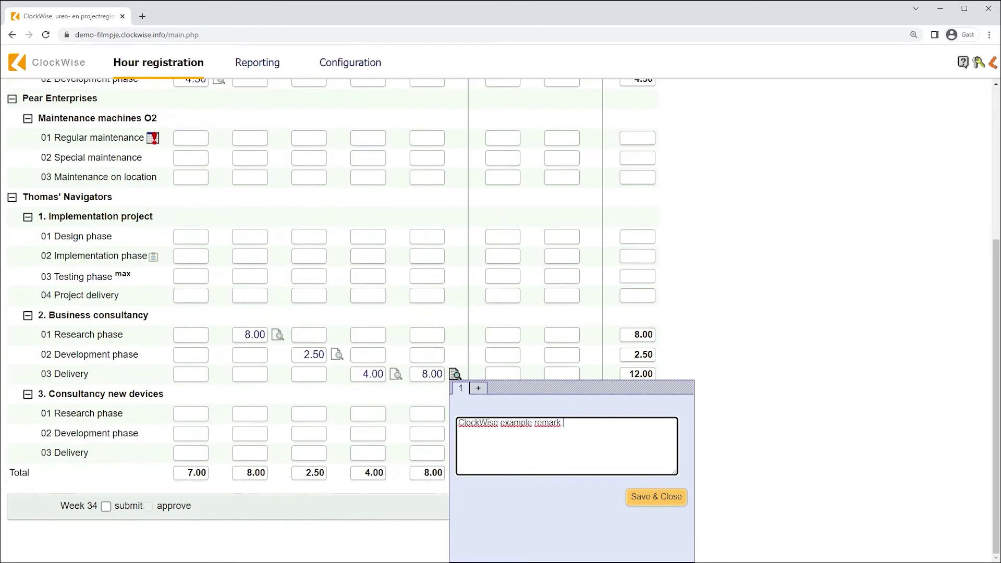
left_click(657, 499)
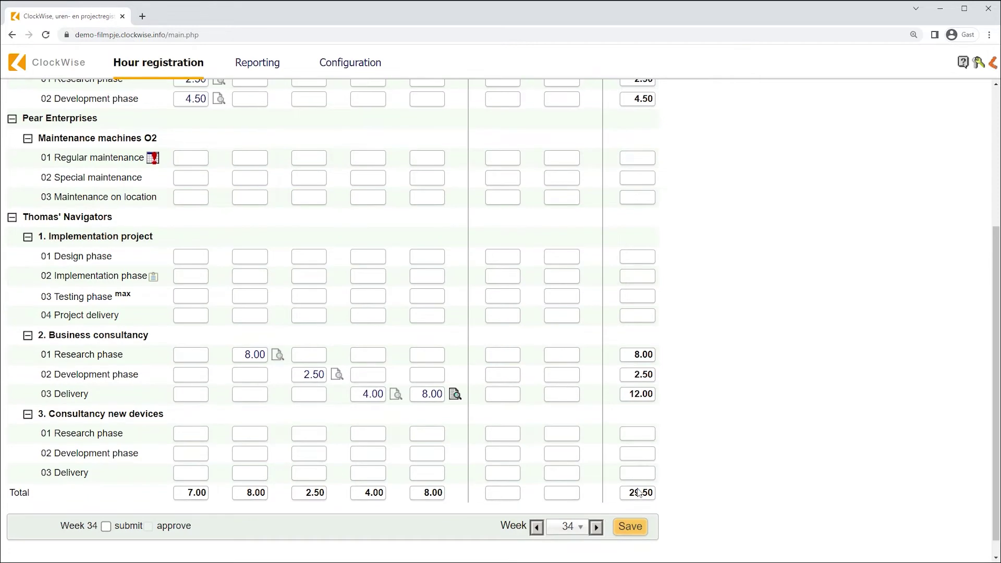
Step: Enter 8 Tuesday hours on three more phases and save, hitting the 24-hours-per-day error
scroll(644, 492, "up", 1)
scroll(634, 487, "down", 1)
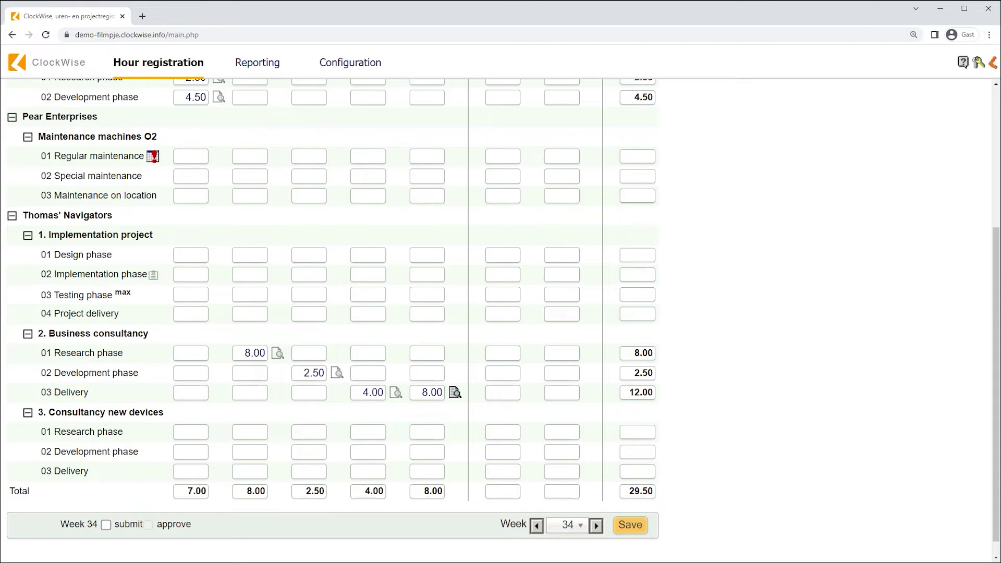
left_click(250, 373)
type("8")
key("Return")
type("8")
left_click(277, 421)
key("Return")
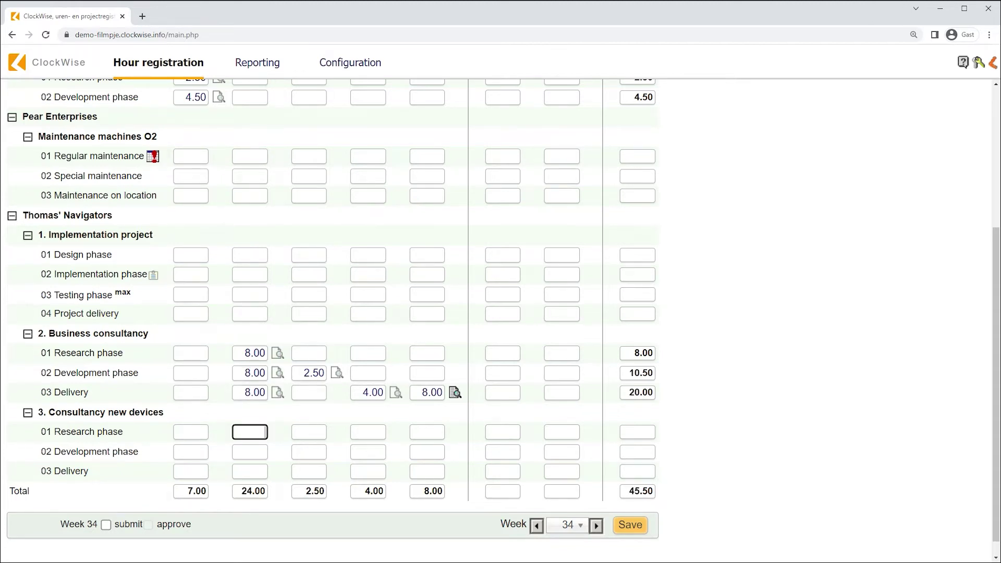
type("8")
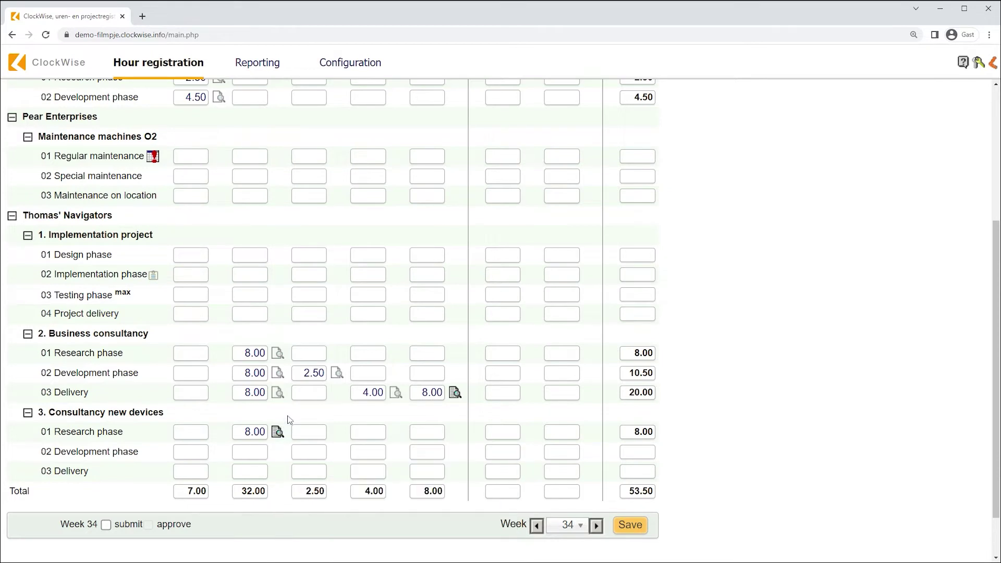
scroll(290, 419, "down", 2)
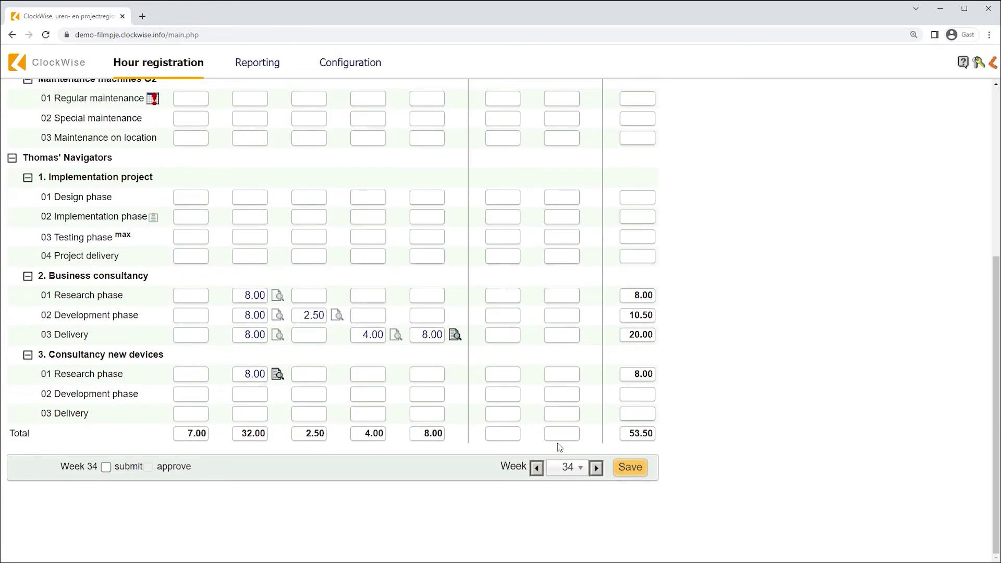
left_click(636, 471)
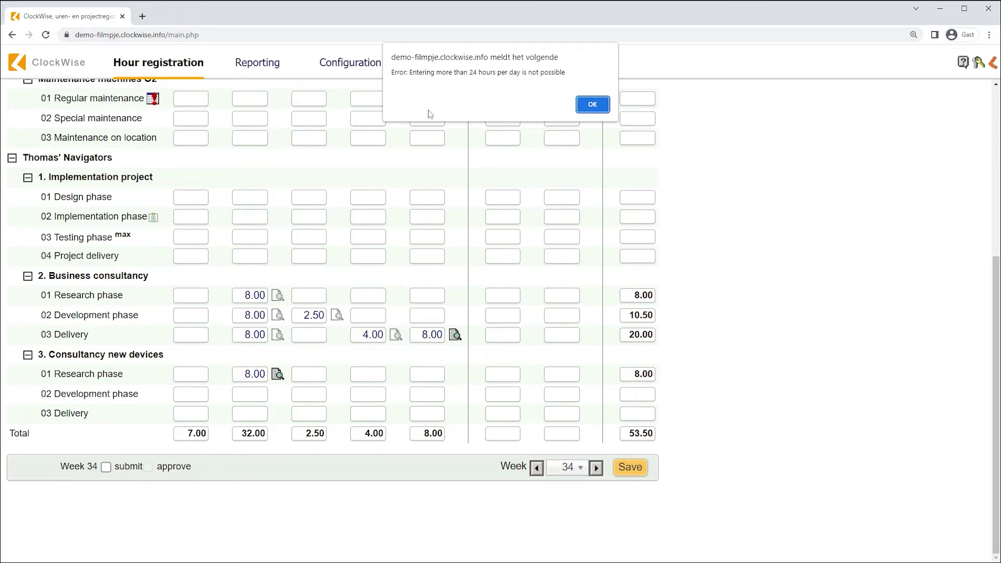
Step: Delete the three extra Tuesday 8.00 entries and save week 34 at 29.50 hours
left_click(584, 106)
double_click(250, 314)
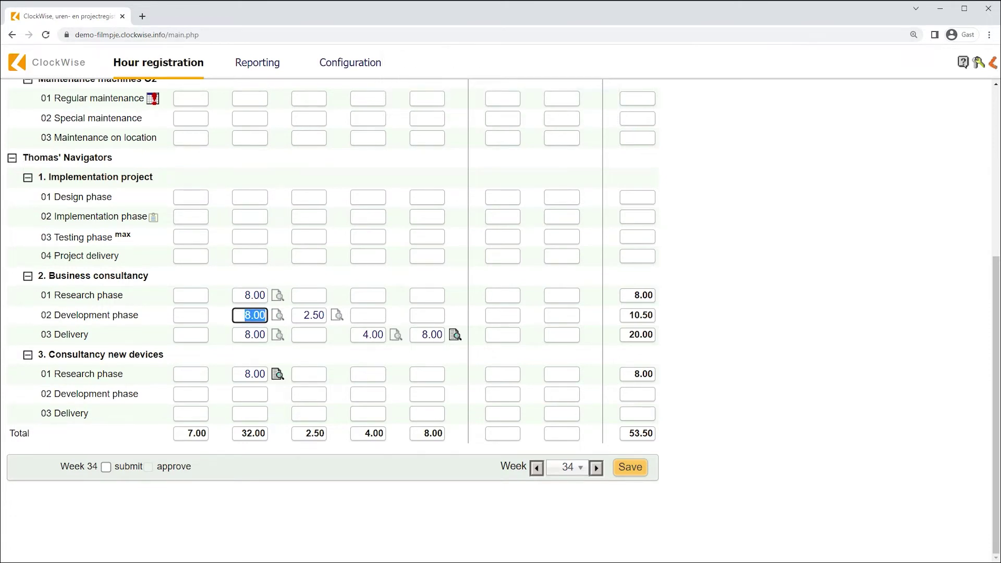
key("Delete")
double_click(249, 334)
key("Delete")
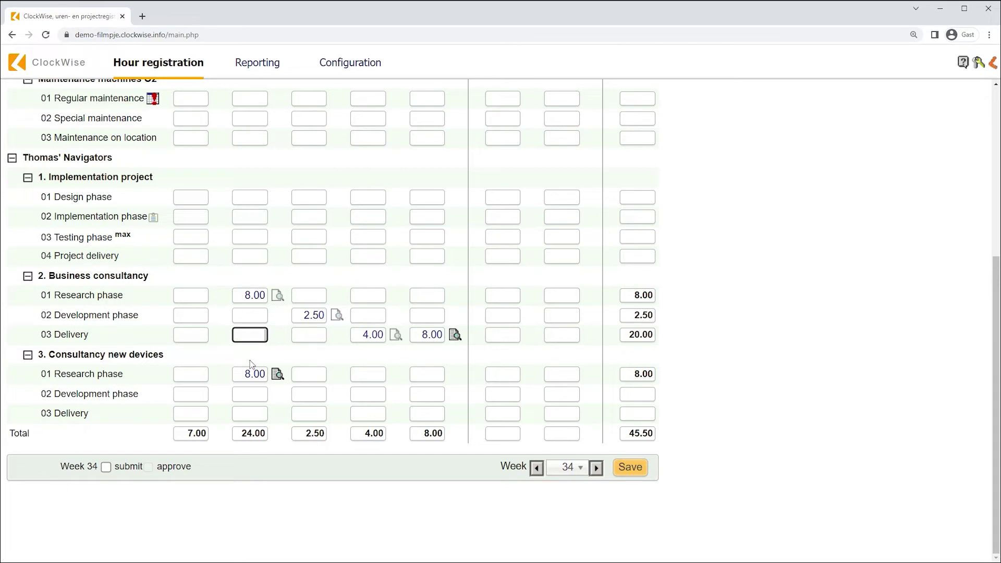
double_click(250, 373)
key("Delete")
left_click(277, 357)
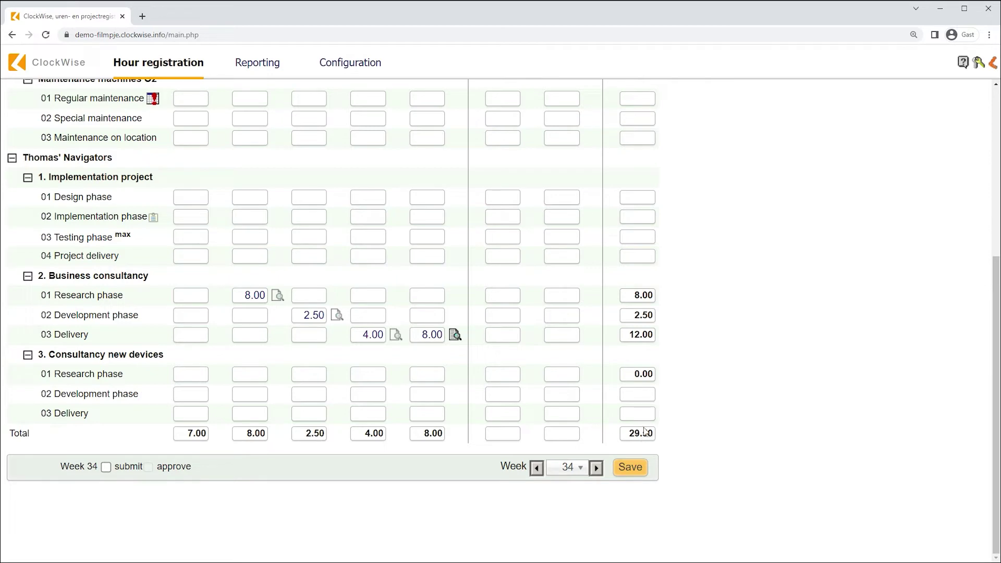
scroll(625, 444, "up", 4)
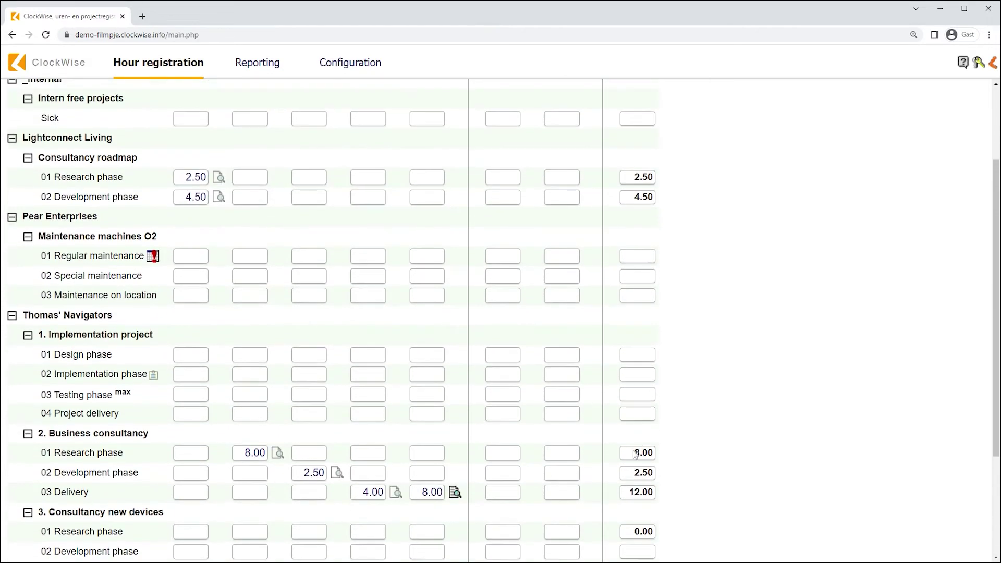
scroll(633, 455, "down", 4)
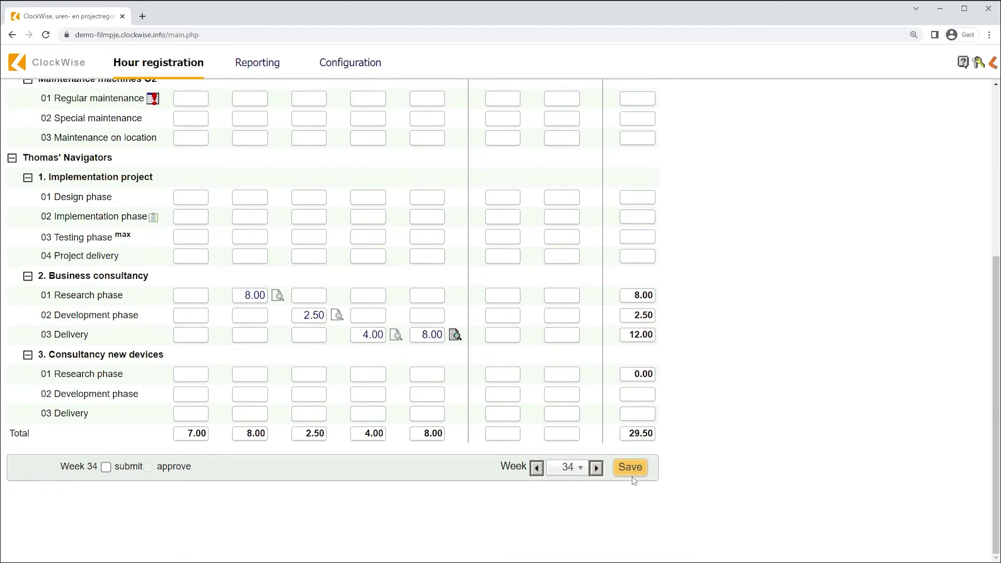
left_click(629, 473)
Step: Attempt to submit week 34 and dismiss the at-least-40-hours error
scroll(604, 477, "down", 4)
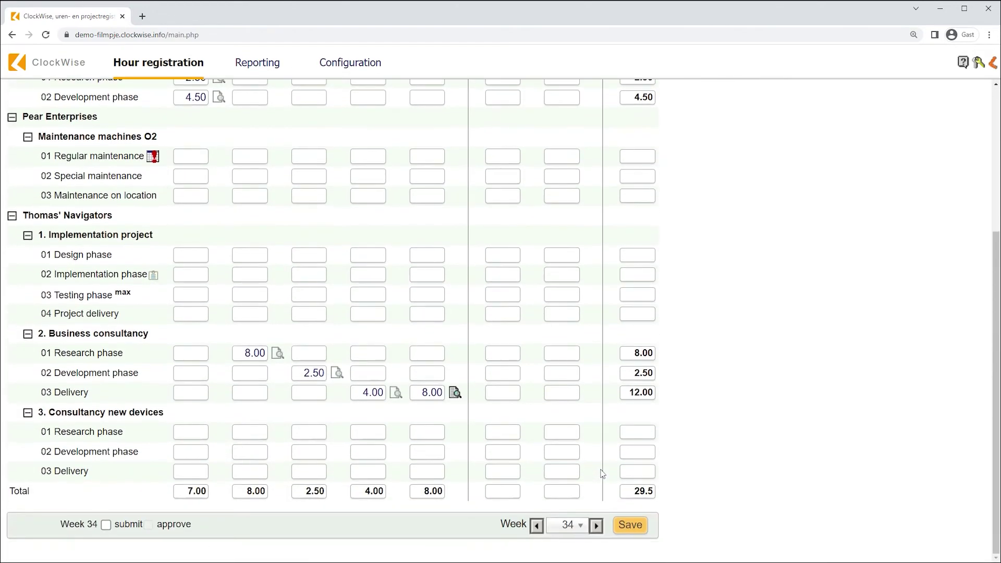
left_click(106, 525)
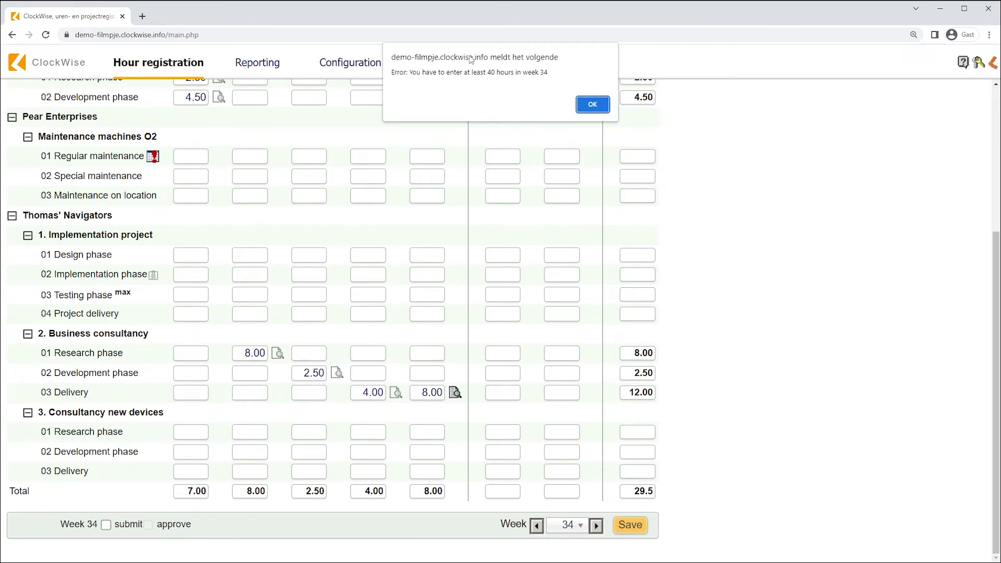
left_click(593, 105)
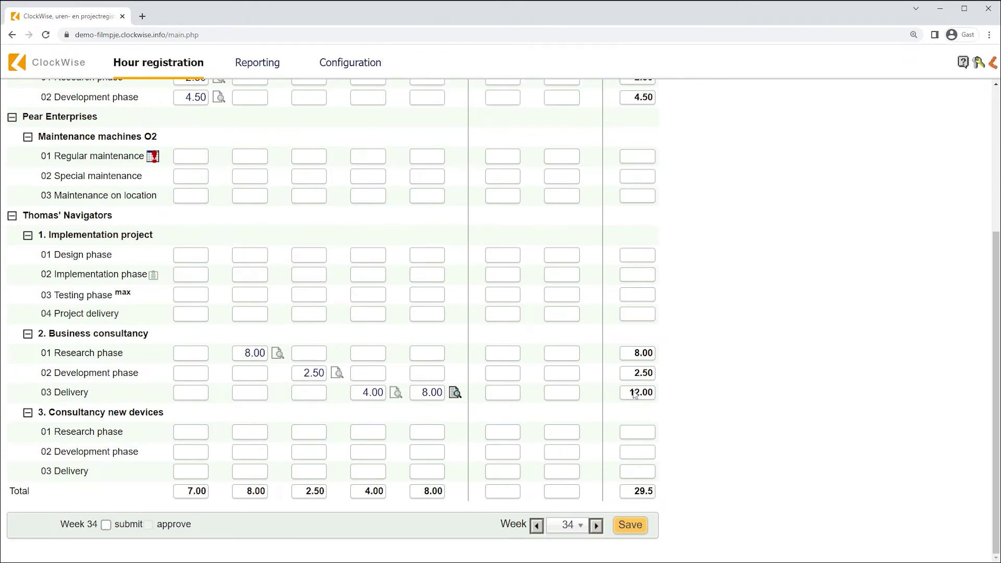
scroll(703, 384, "up", 1)
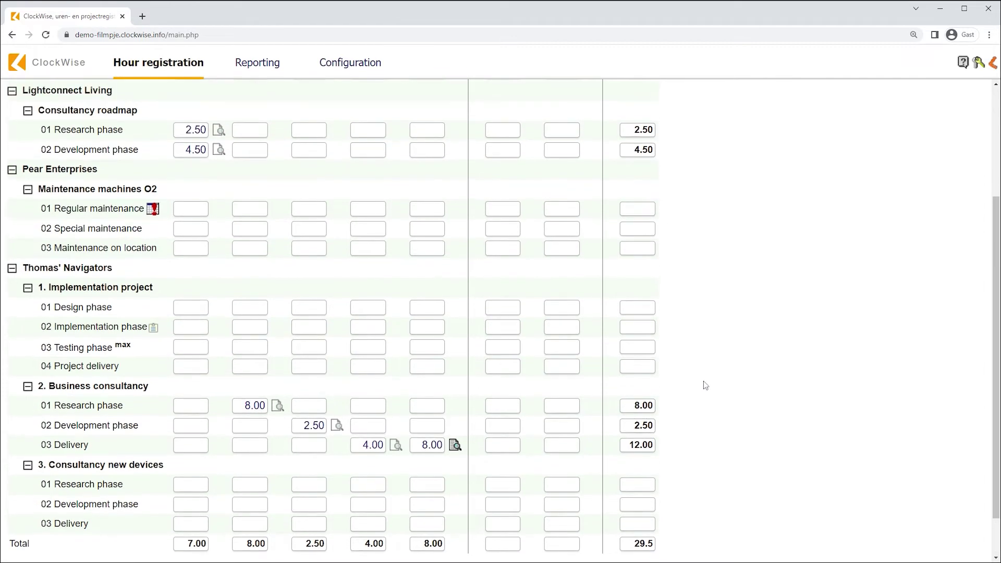
scroll(703, 388, "down", 1)
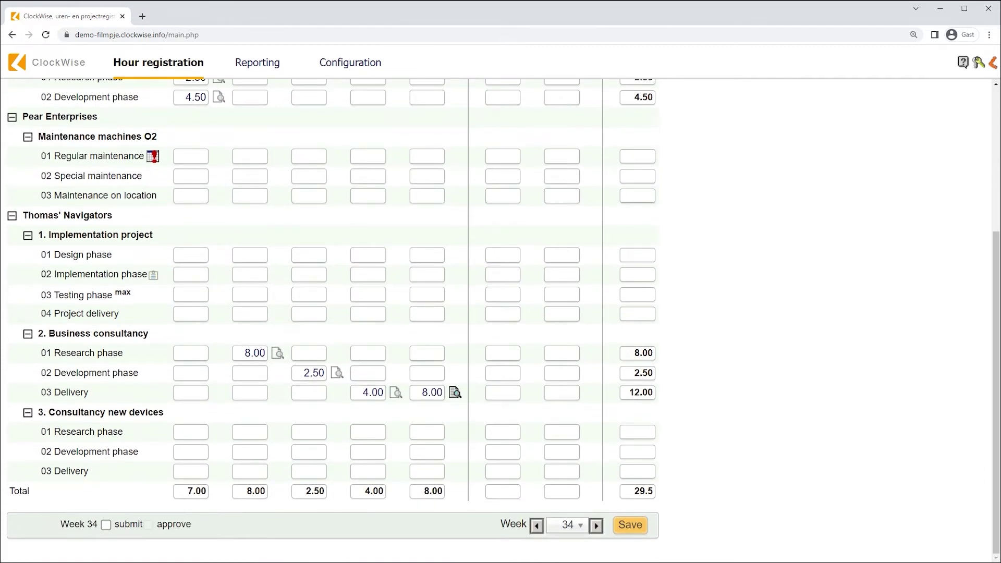
Step: Log 8 hours Tuesday on 03 Delivery and 4 hours Thursday on 02 Development phase
left_click(251, 393)
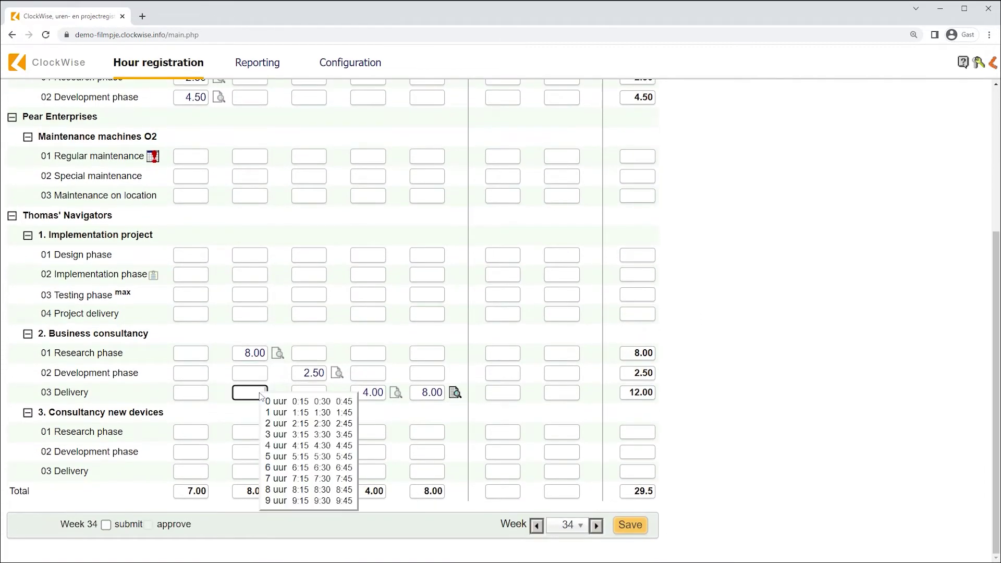
left_click(276, 489)
left_click(376, 377)
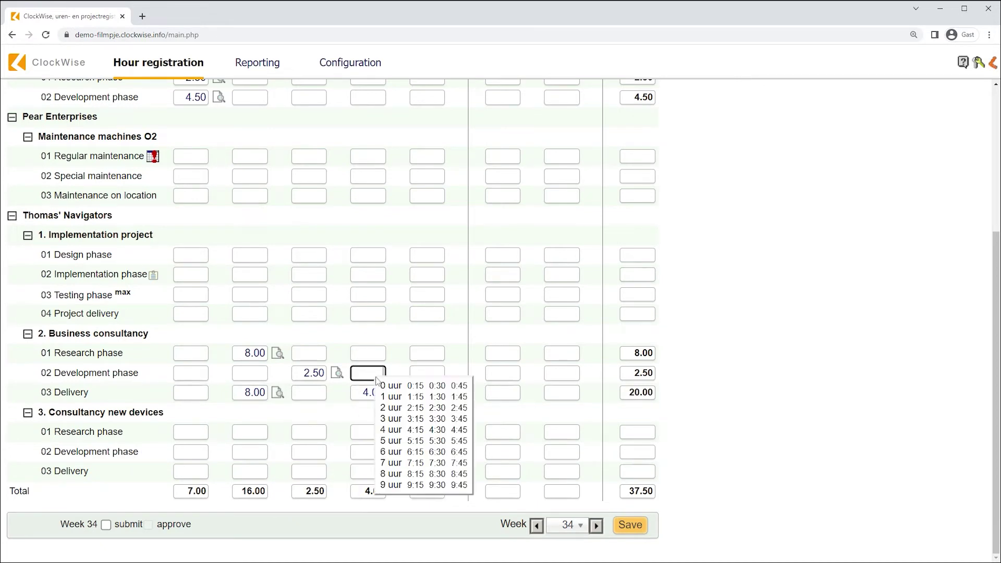
left_click(392, 430)
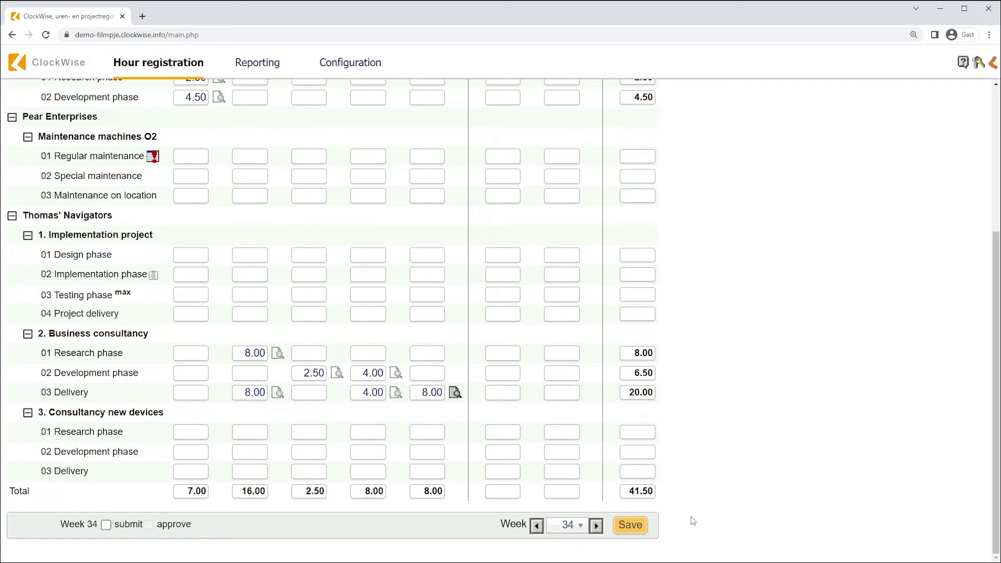
Step: Save the week 34 hours, now totalling 41.5
scroll(677, 511, "up", 4)
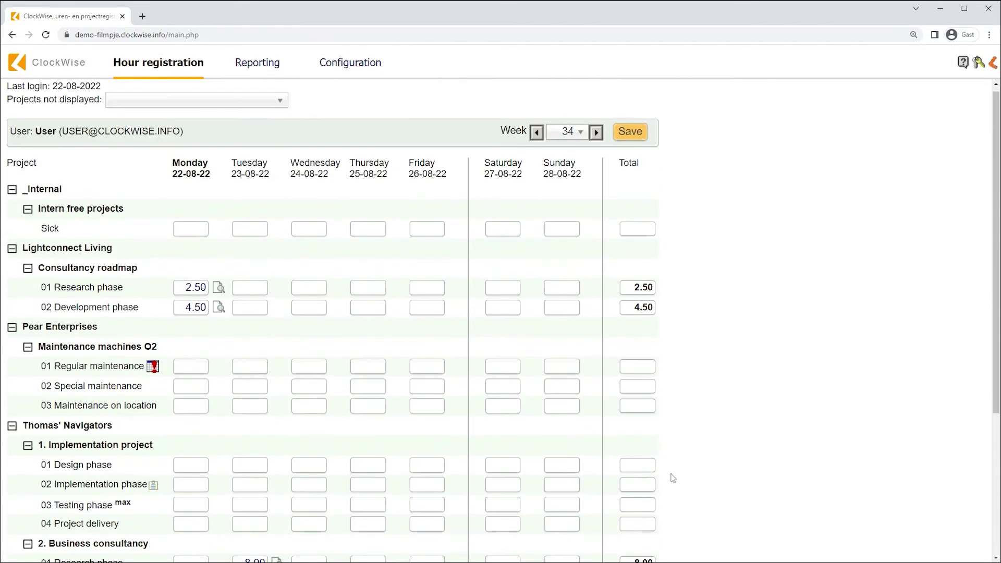
scroll(673, 478, "down", 4)
left_click(632, 527)
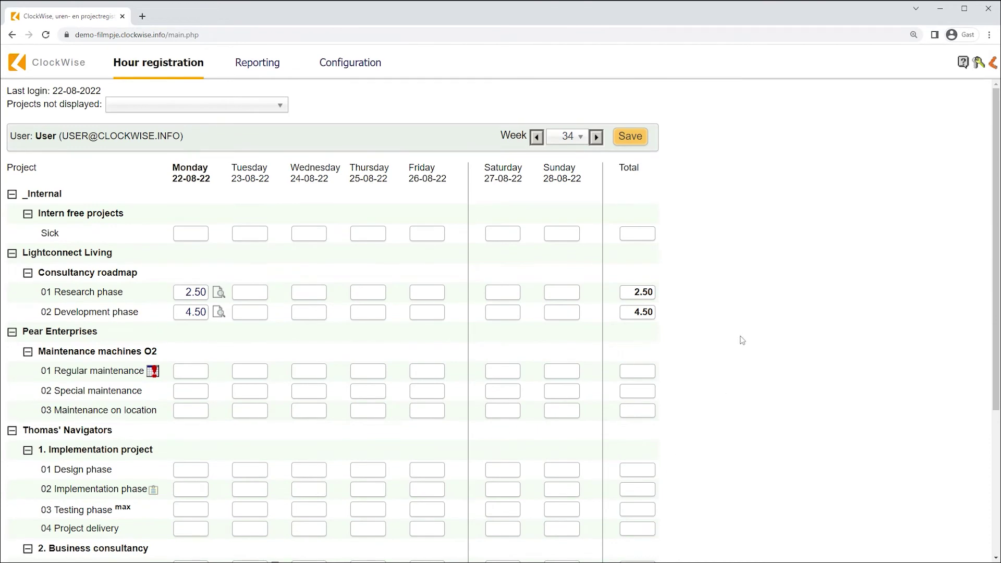
scroll(743, 340, "down", 4)
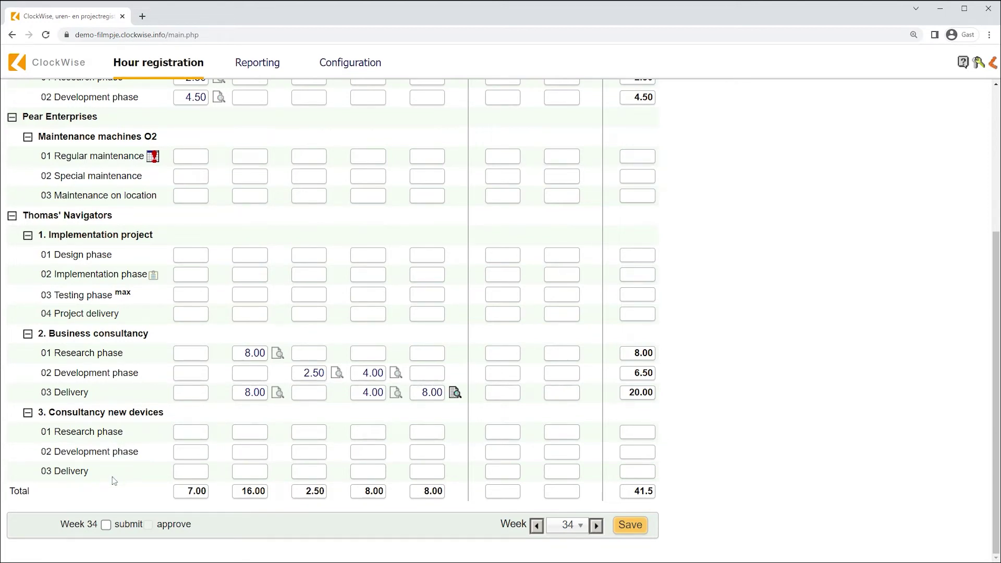
Step: Submit week 34 for approval and confirm the submission
left_click(106, 525)
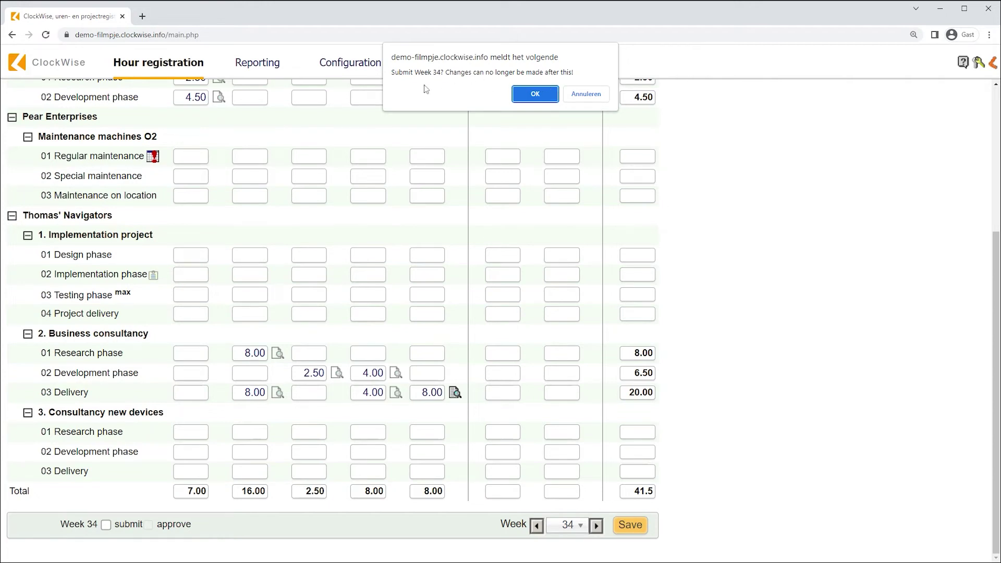
left_click(535, 94)
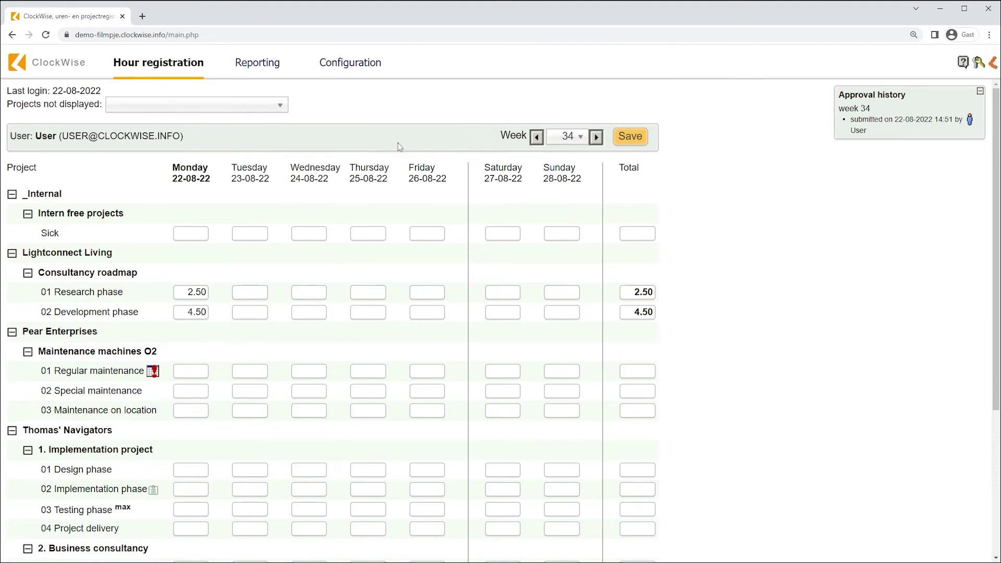
Step: Run a Reporting hours overview for customer Thomas' Navigators, totalling 163.00 hours
left_click(258, 67)
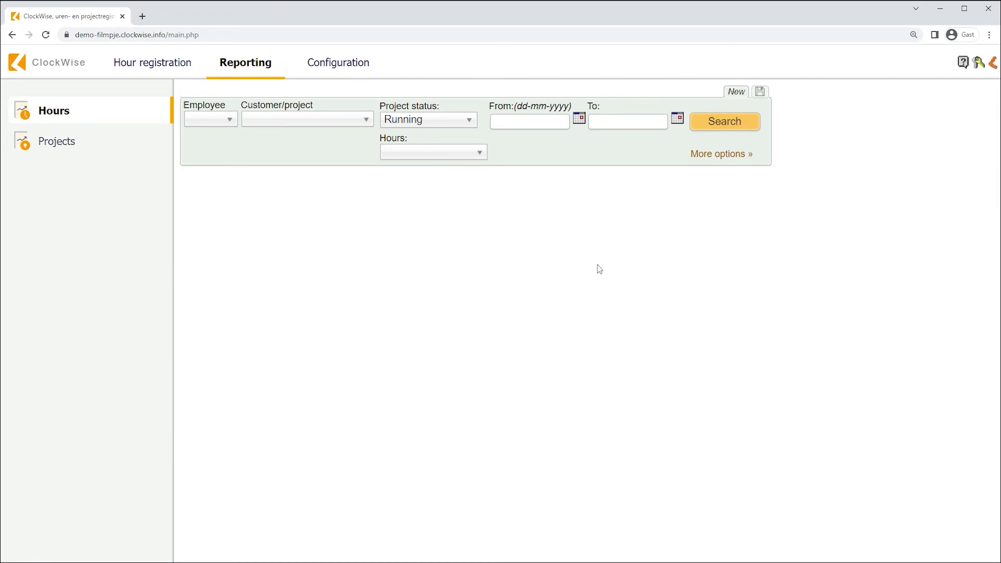
left_click(360, 121)
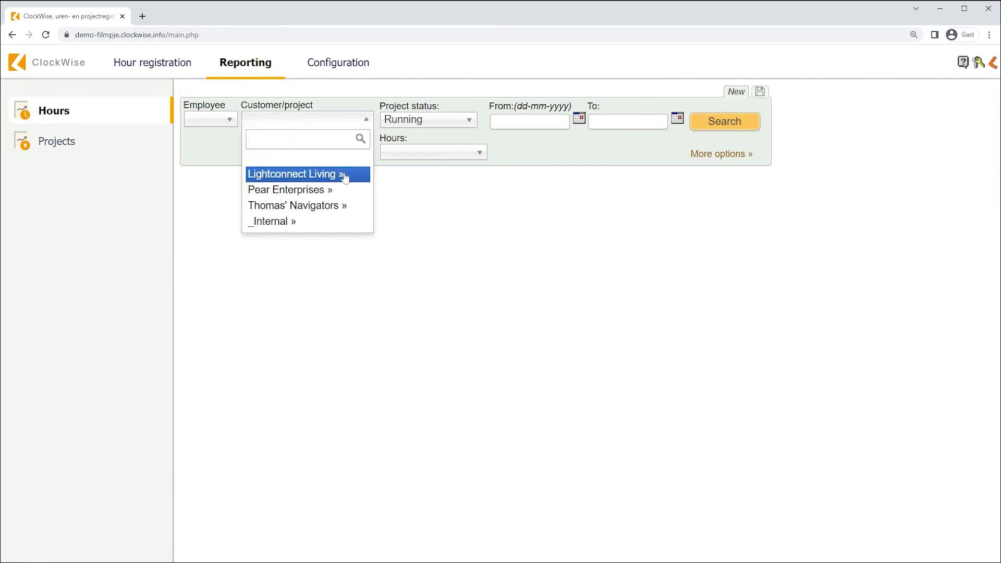
left_click(338, 209)
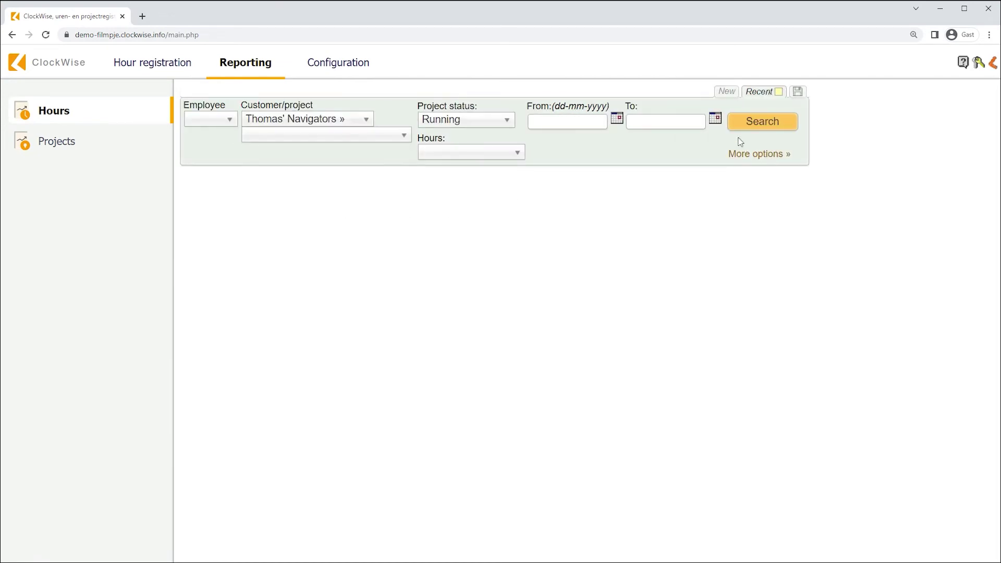
left_click(752, 129)
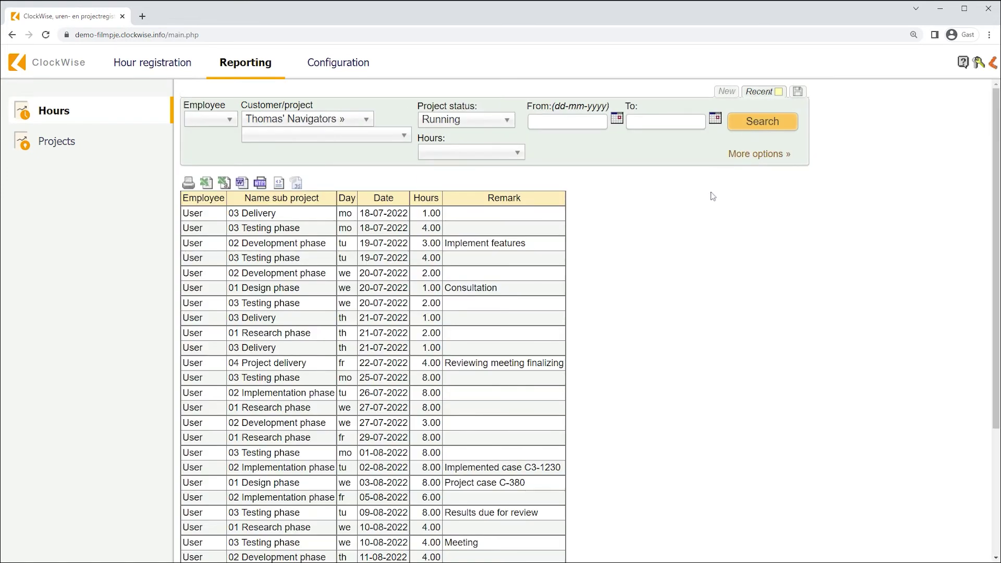
scroll(712, 196, "down", 3)
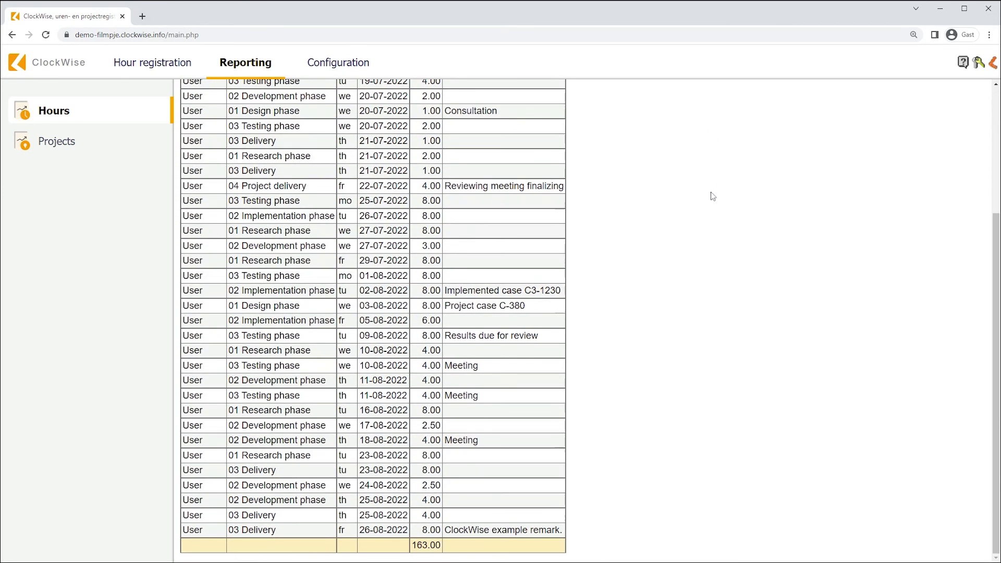
scroll(712, 196, "up", 3)
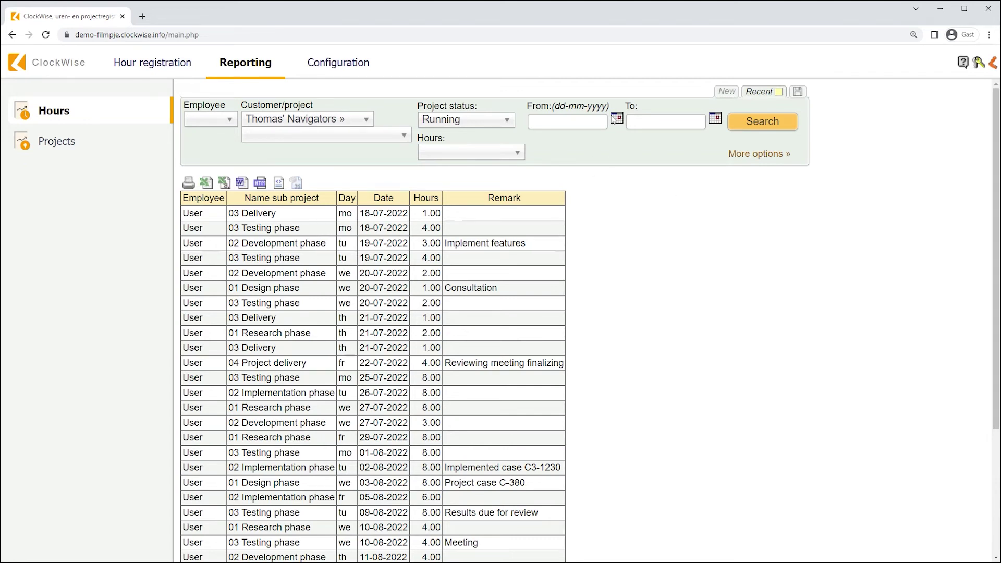
Step: Limit the hours report to entries from 22-08-2022, then go to the Projects report form
left_click(617, 118)
left_click(642, 197)
left_click(770, 123)
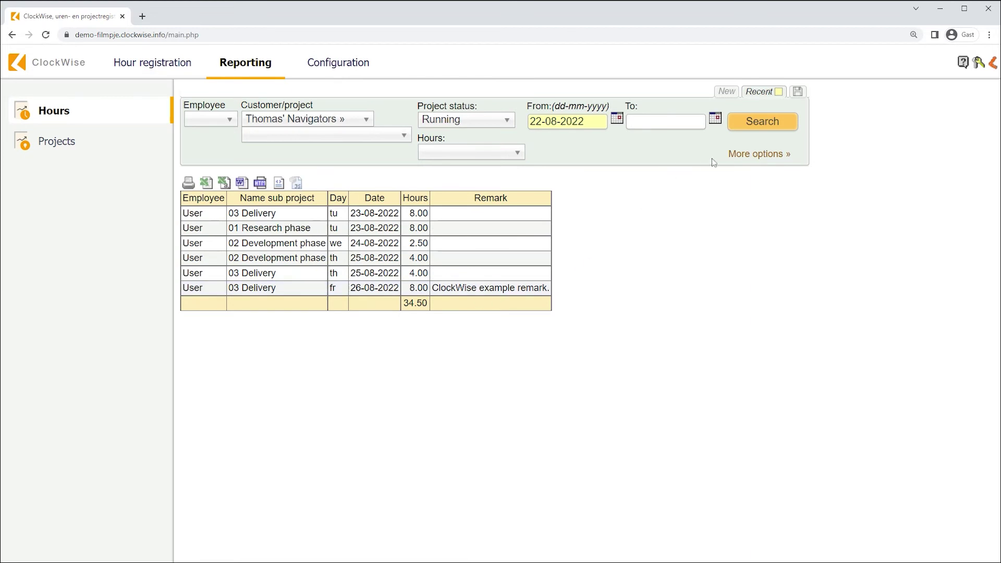
left_click(750, 154)
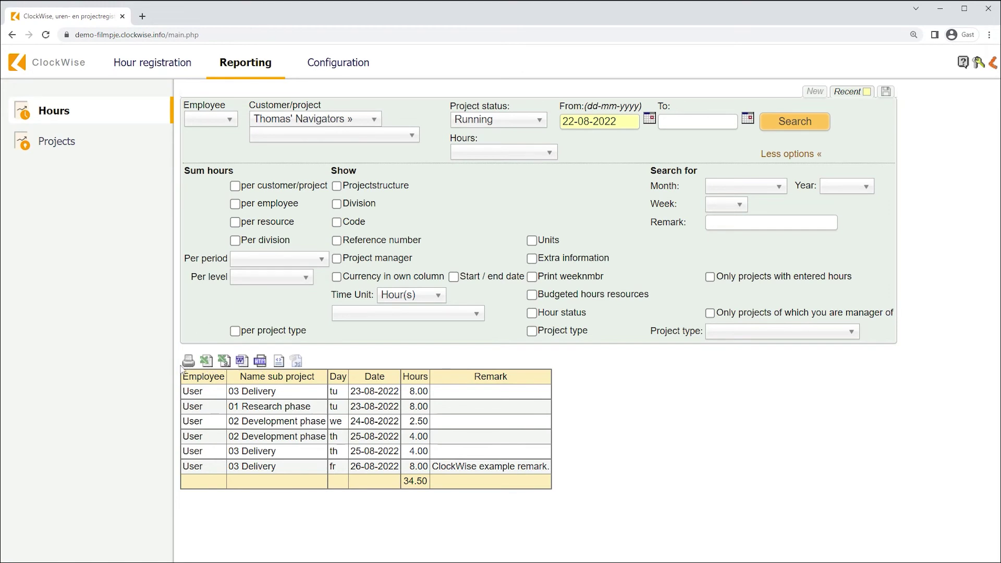
left_click(100, 147)
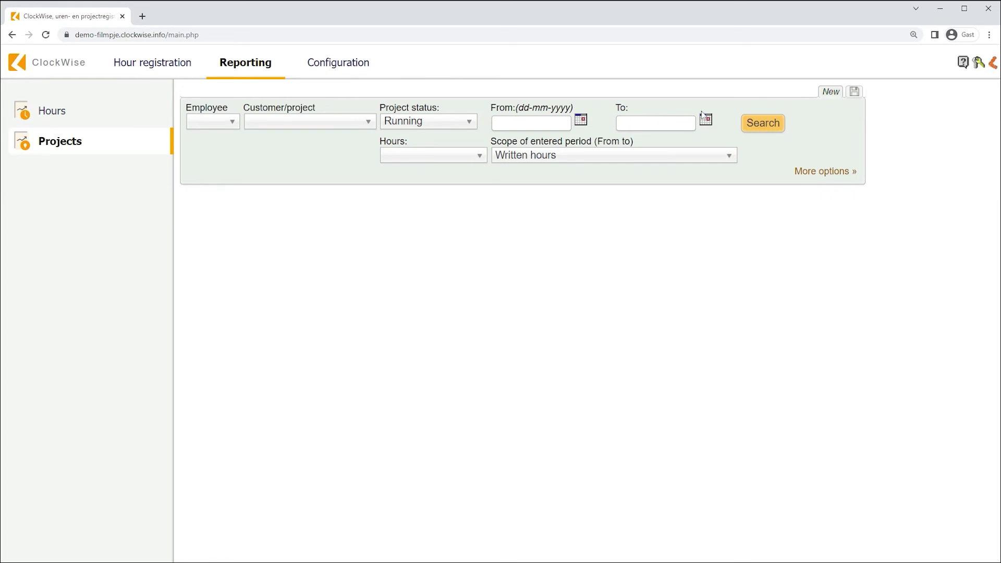
Step: Generate the Projects report of budgeted versus written hours for Thomas' Navigators
left_click(767, 124)
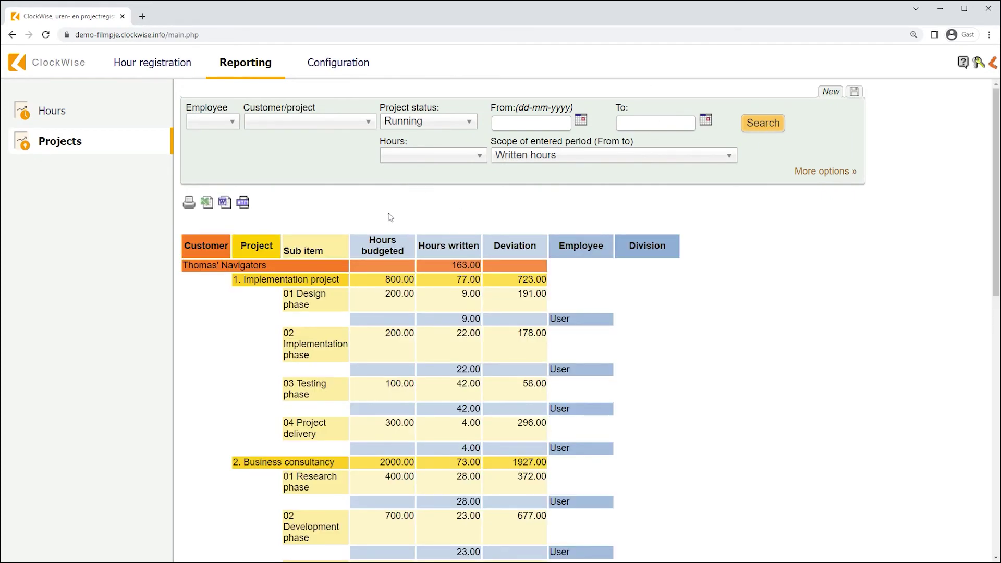
scroll(403, 274, "down", 9)
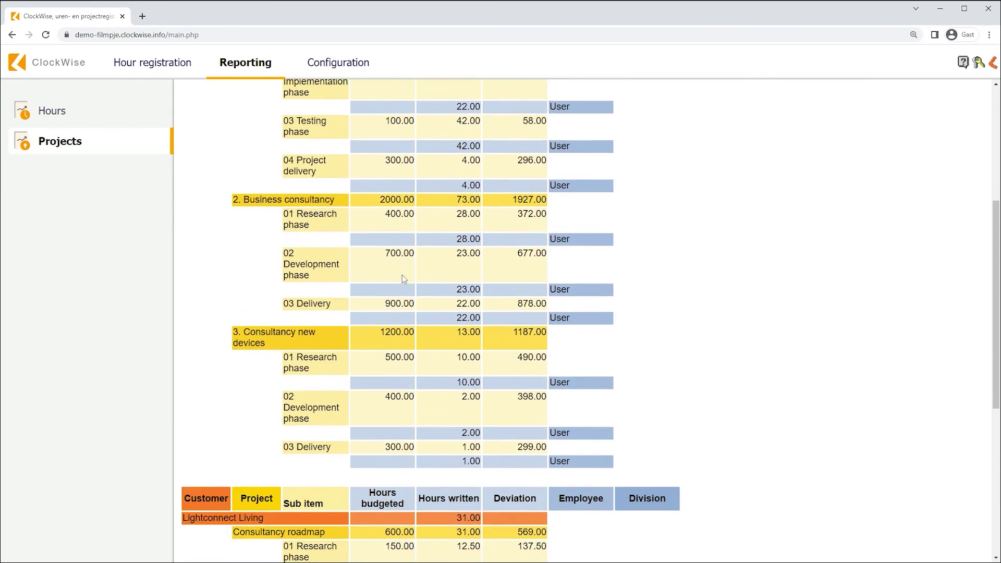
scroll(447, 302, "down", 2)
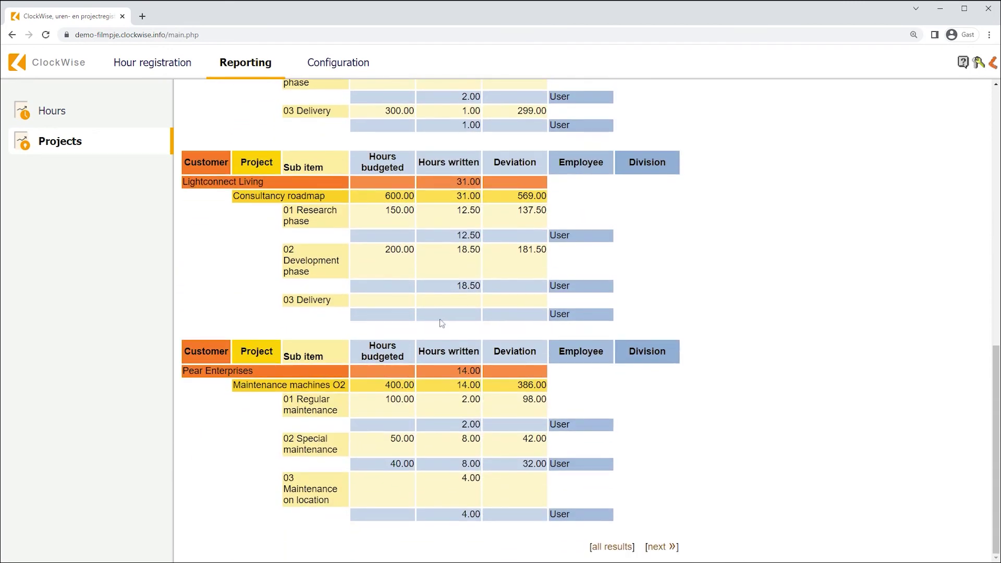
scroll(440, 323, "up", 9)
scroll(411, 335, "up", 3)
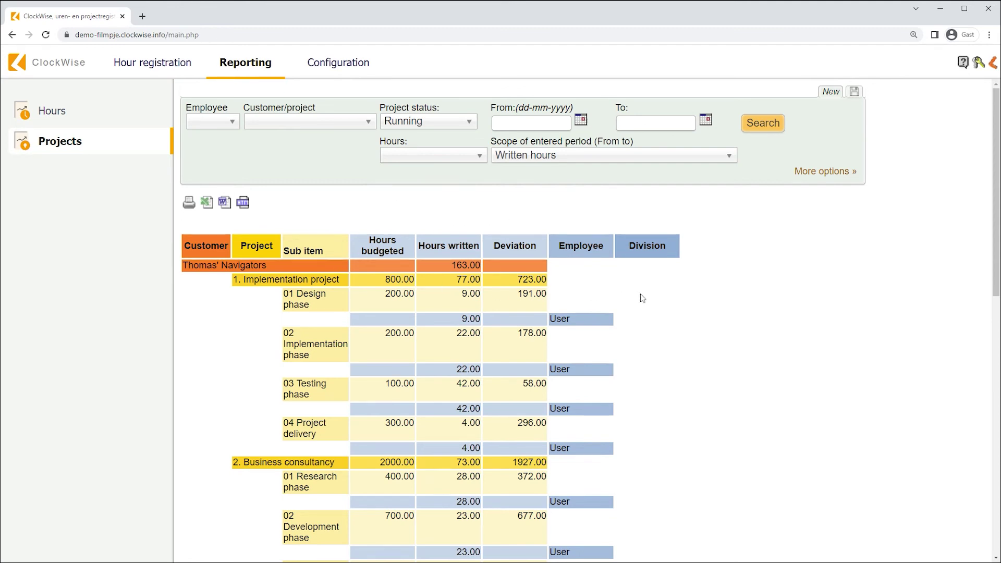
Step: Add Start date and End date columns to the project report and refresh it
left_click(844, 176)
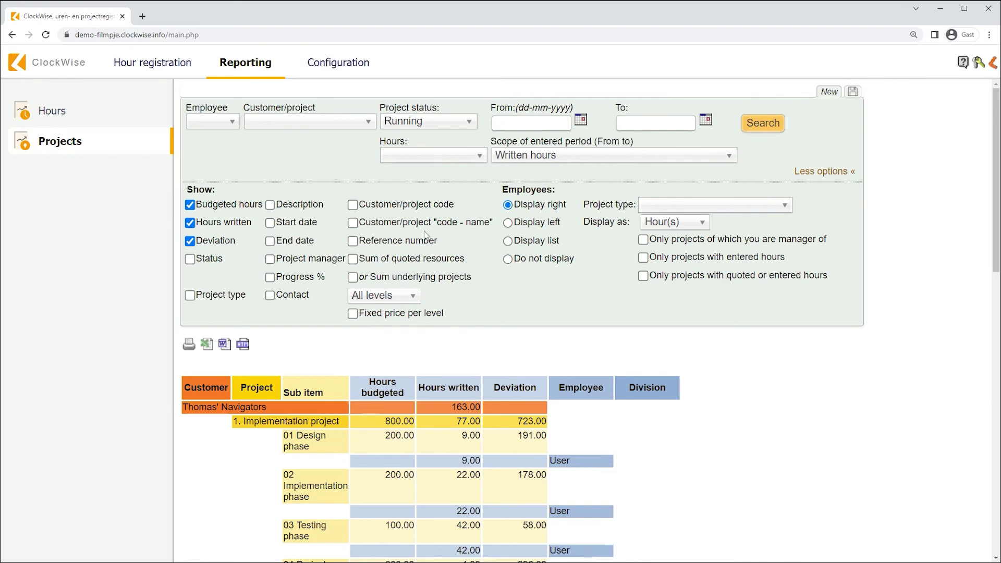
left_click(270, 223)
left_click(270, 242)
left_click(763, 124)
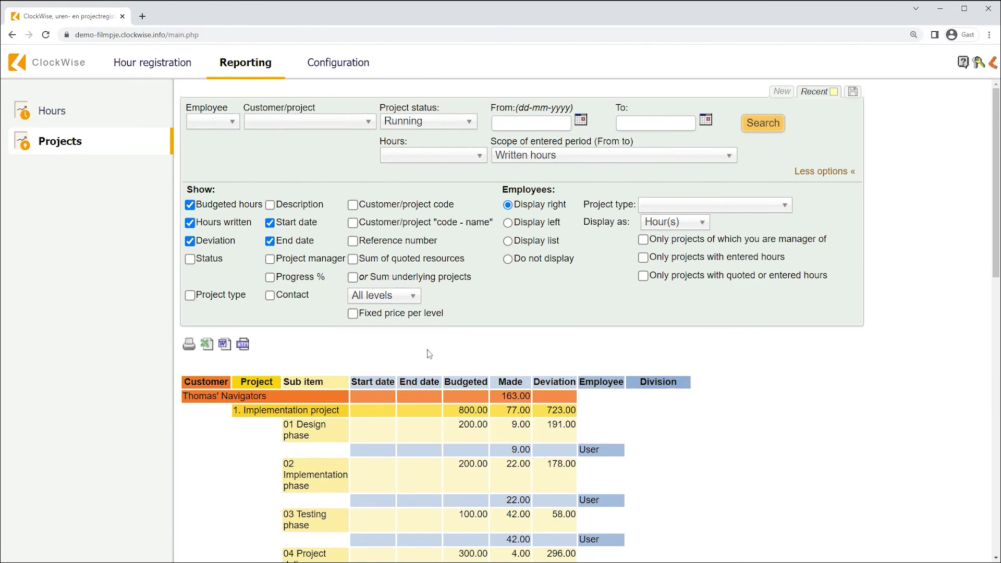
Step: View the password settings, leave two-factor (TOTP) authentication off, and log out
left_click(352, 65)
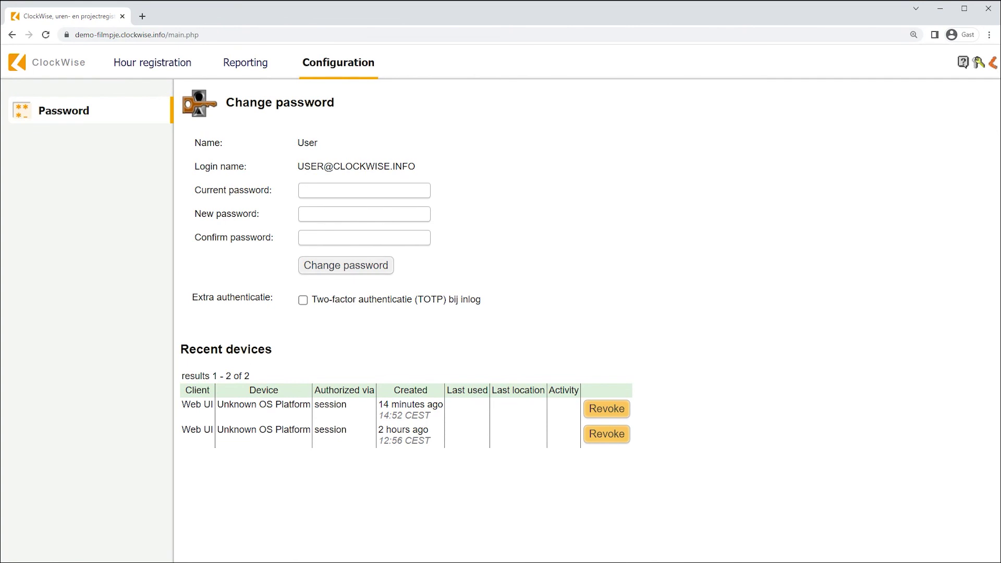
left_click(306, 302)
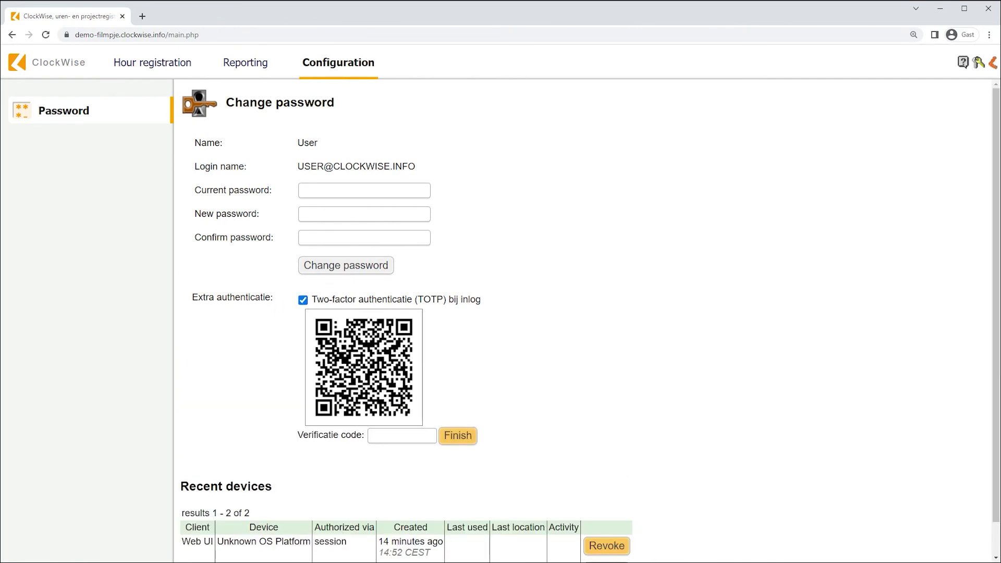
left_click(303, 301)
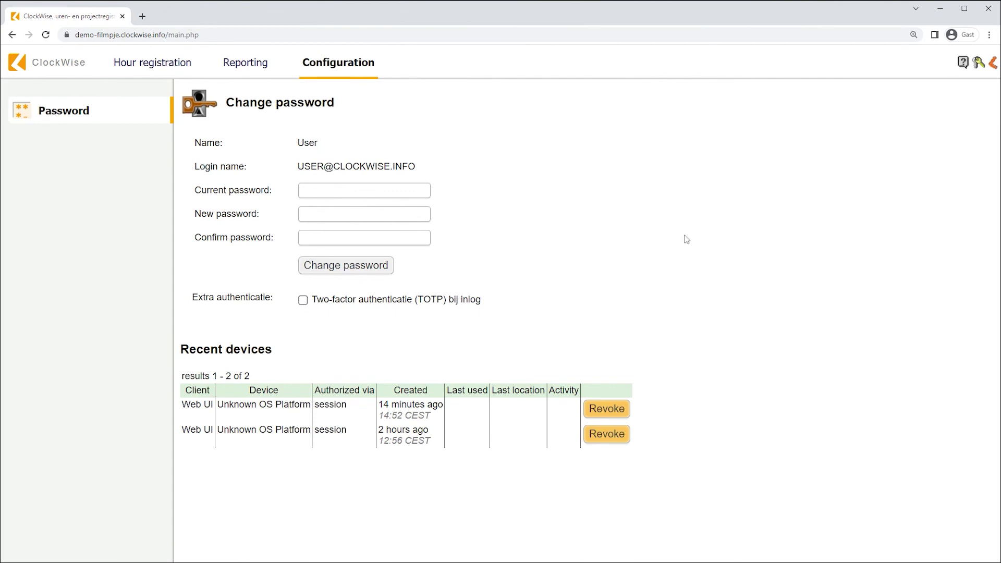
left_click(980, 62)
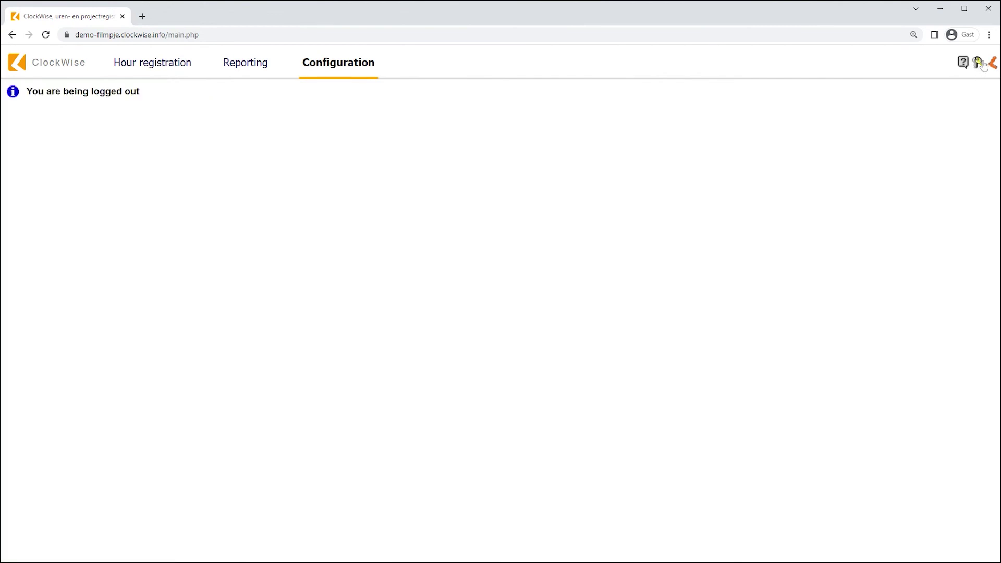